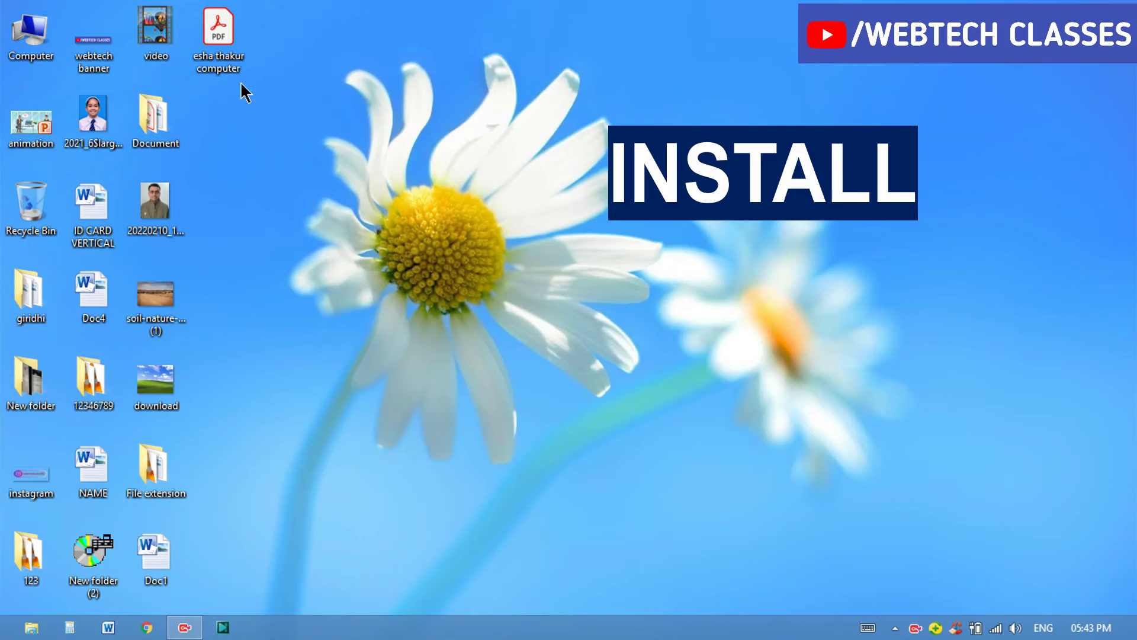
Open the software folder on the New Volume (F:) drive.
double_click(13, 24)
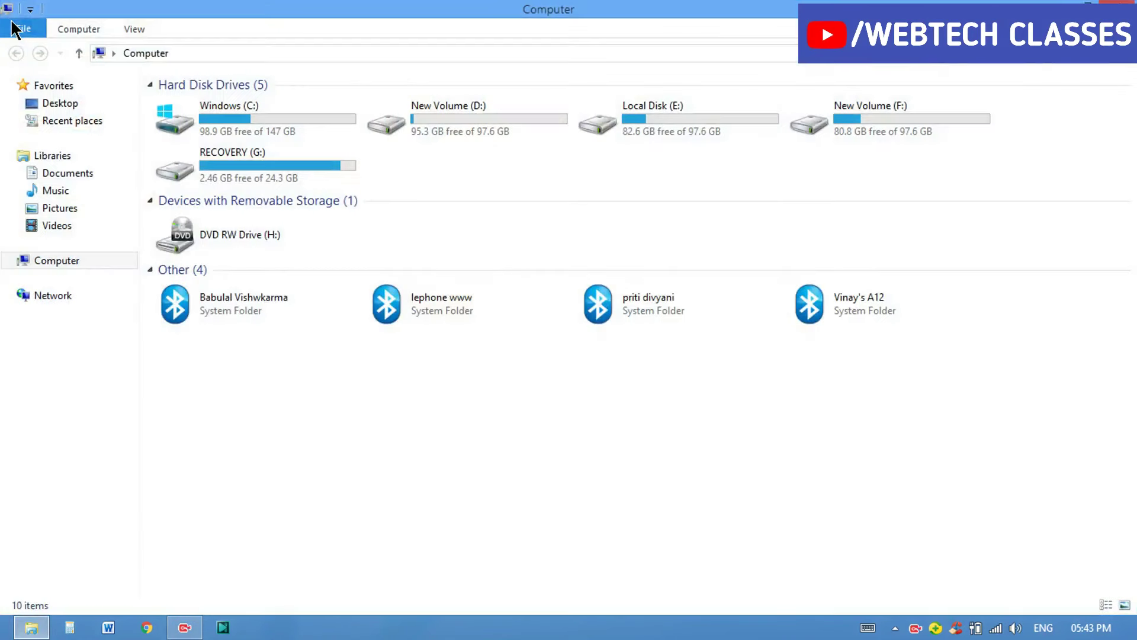
click(975, 99)
double_click(922, 105)
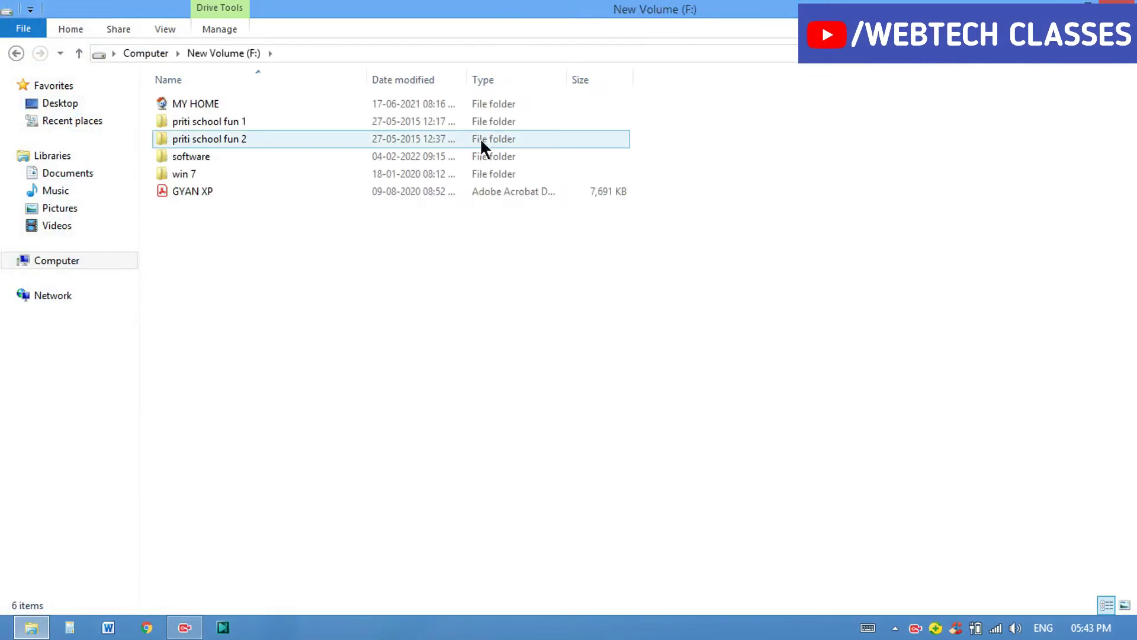
click(265, 151)
double_click(266, 156)
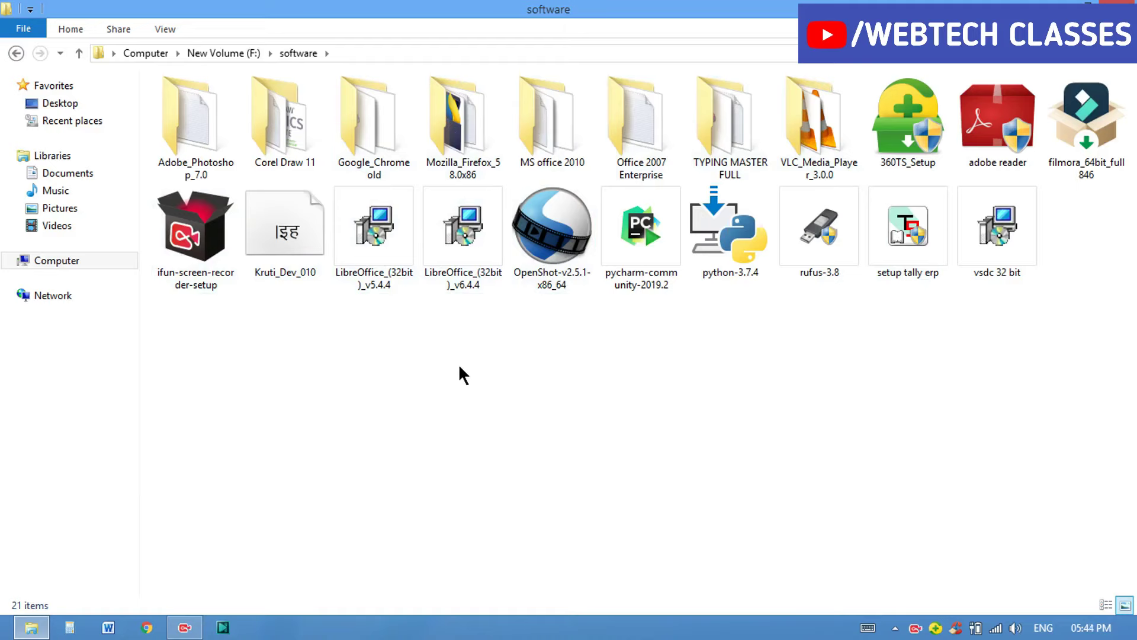
Run the setup tally erp installer as administrator.
click(915, 264)
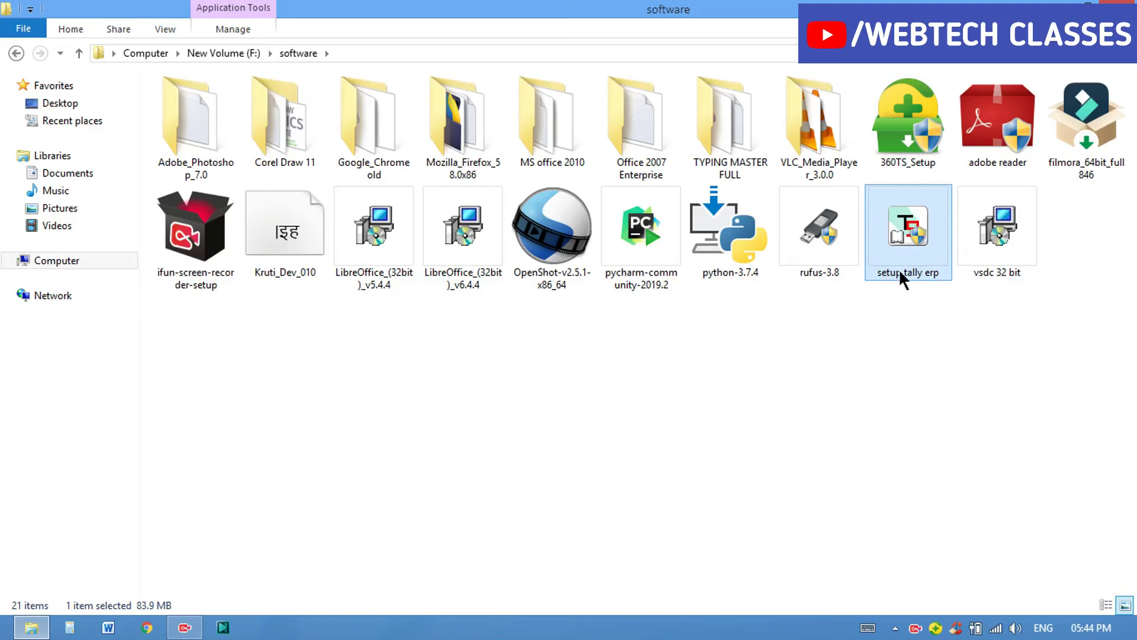
right_click(901, 233)
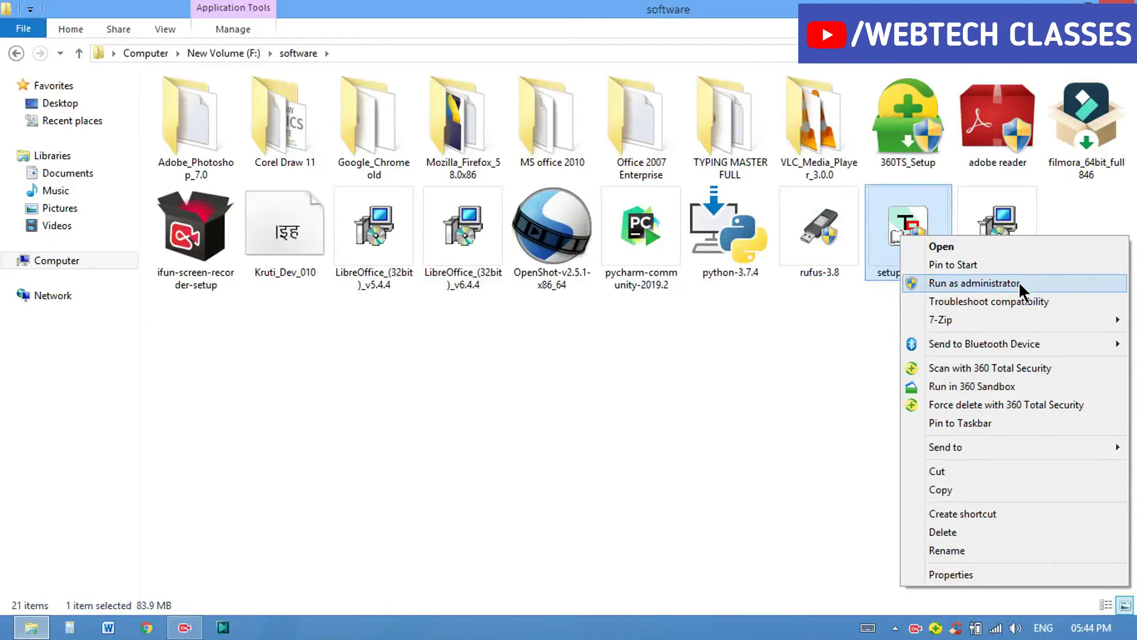
click(1019, 282)
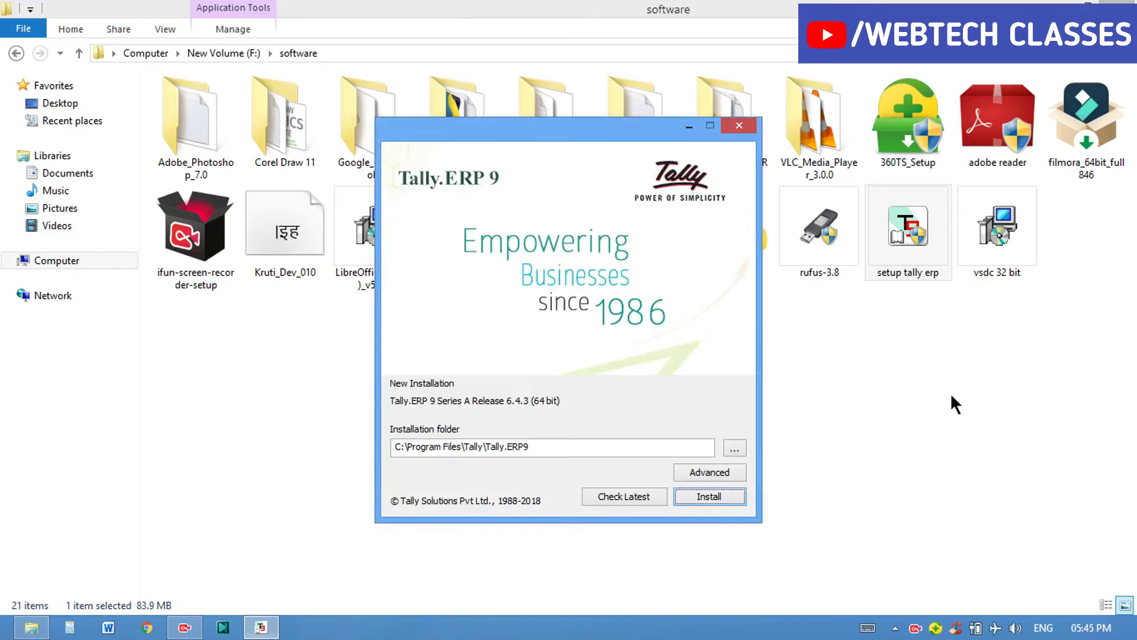
Install Tally.ERP 9 in the folder C:\Program Files\Tally\Tally.ERP9 and close the finished installer.
mouse_move(601, 138)
mouse_down()
mouse_move(568, 136)
mouse_move(586, 134)
mouse_up()
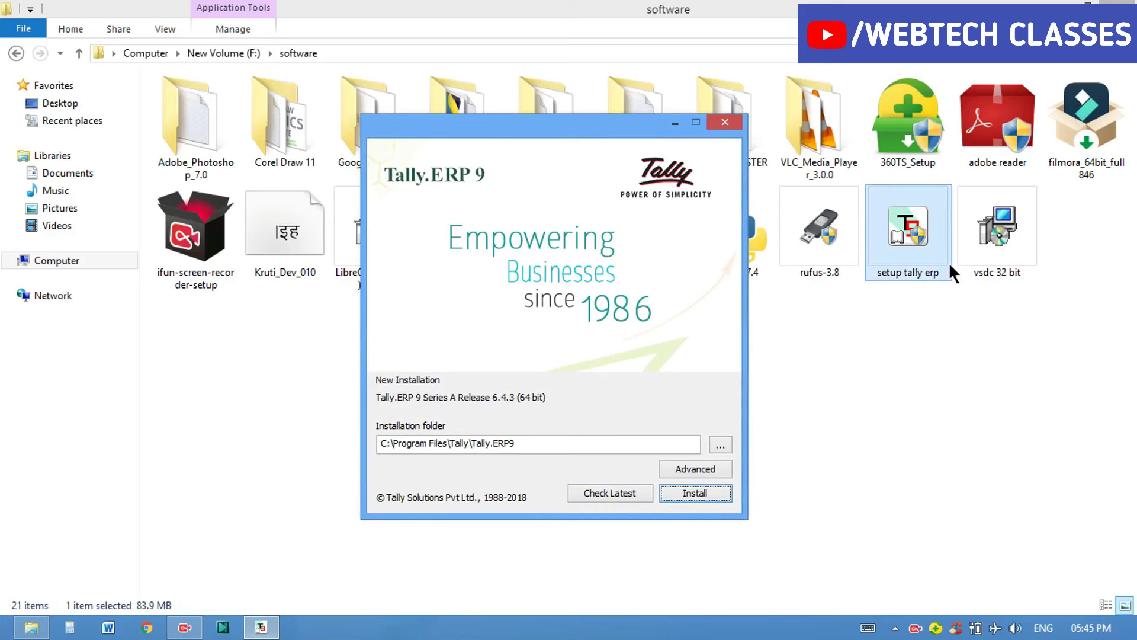
mouse_move(1134, 2)
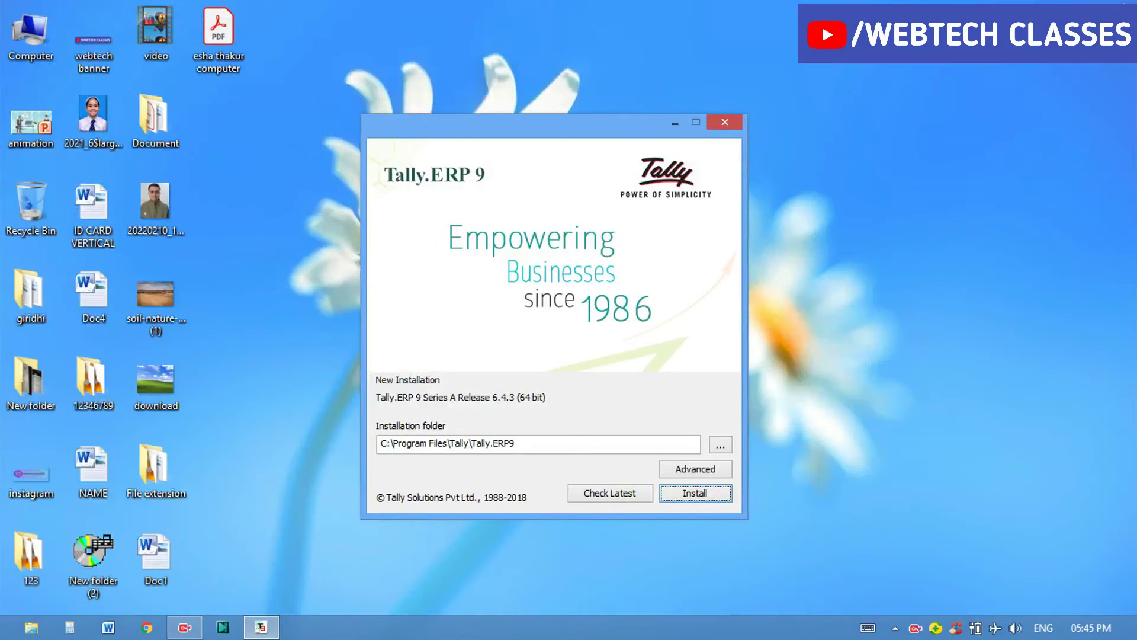
drag(564, 122, 556, 90)
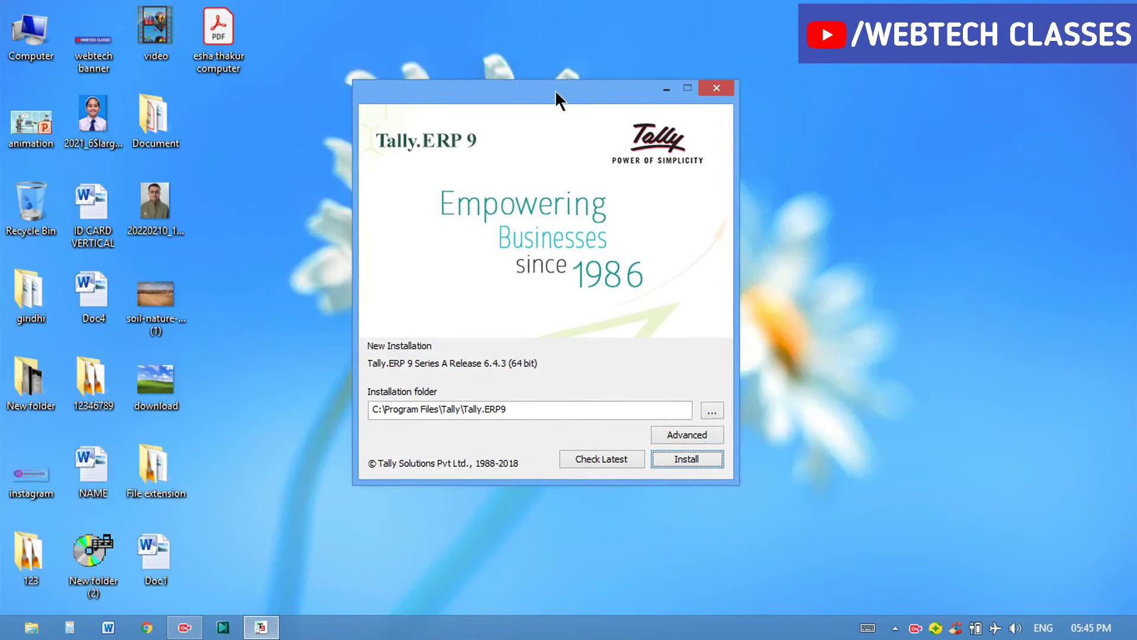
click(694, 460)
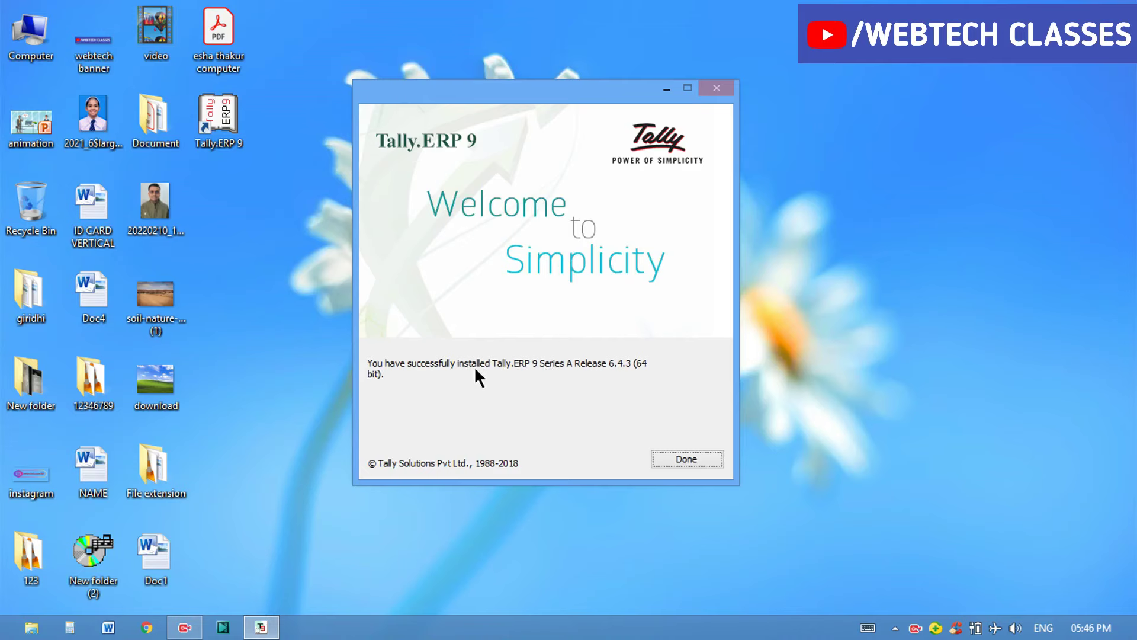
click(676, 463)
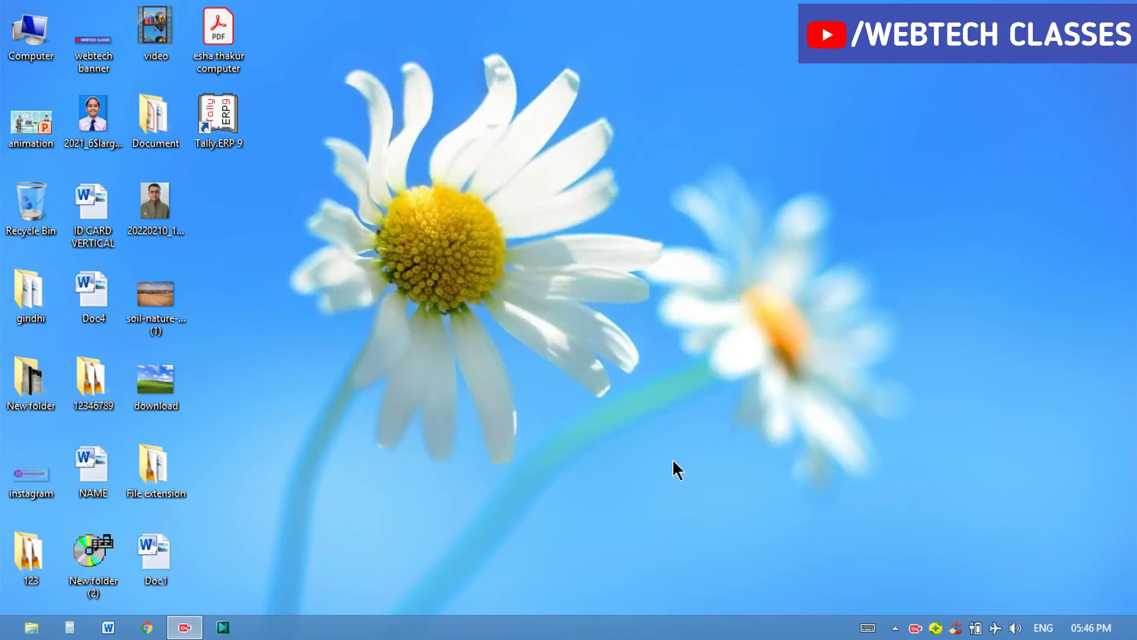
Launch Tally.ERP 9 from its desktop shortcut to check the installation, and dismiss its window.
double_click(207, 110)
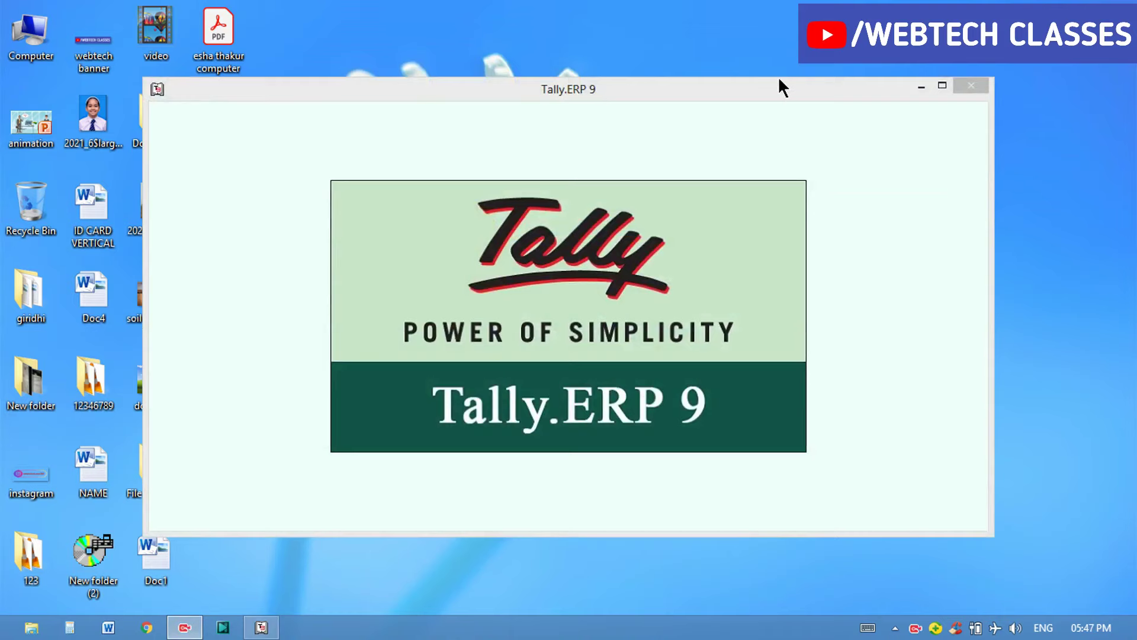
drag(774, 86, 801, 101)
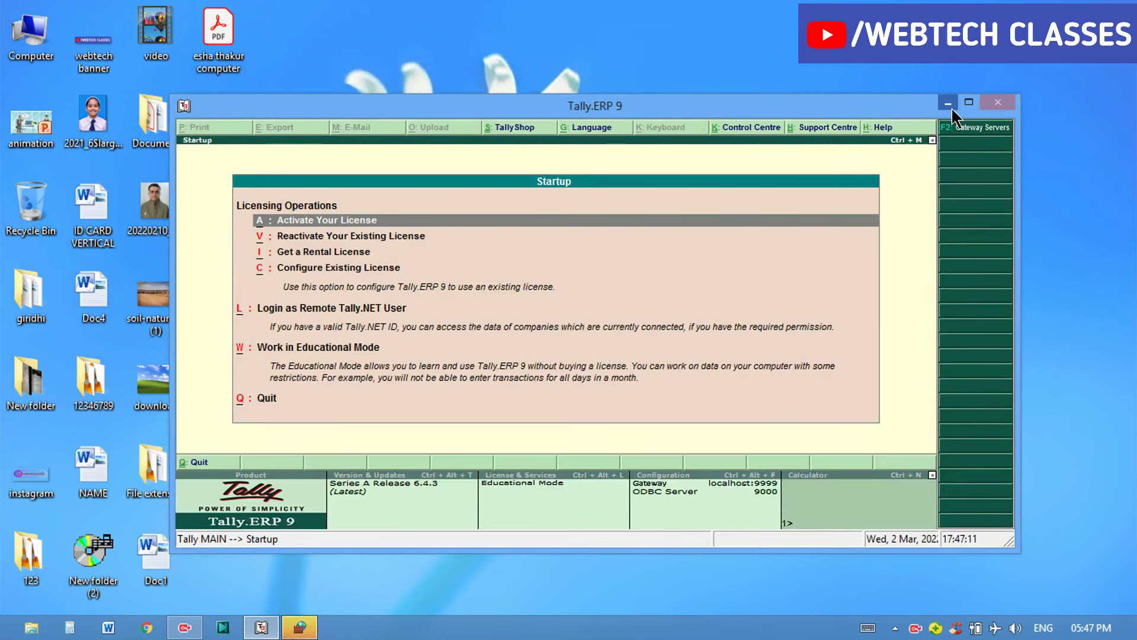
click(949, 105)
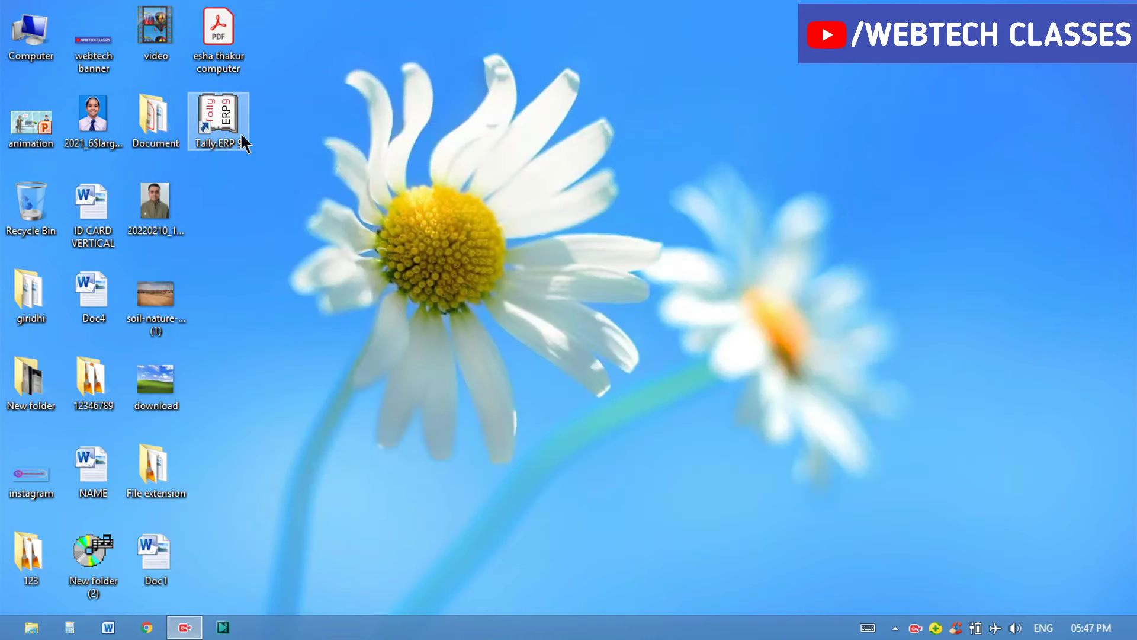
Open Tally.ERP 9 again with its shortcut's Open command, view the Startup screen and quit the program.
click(218, 125)
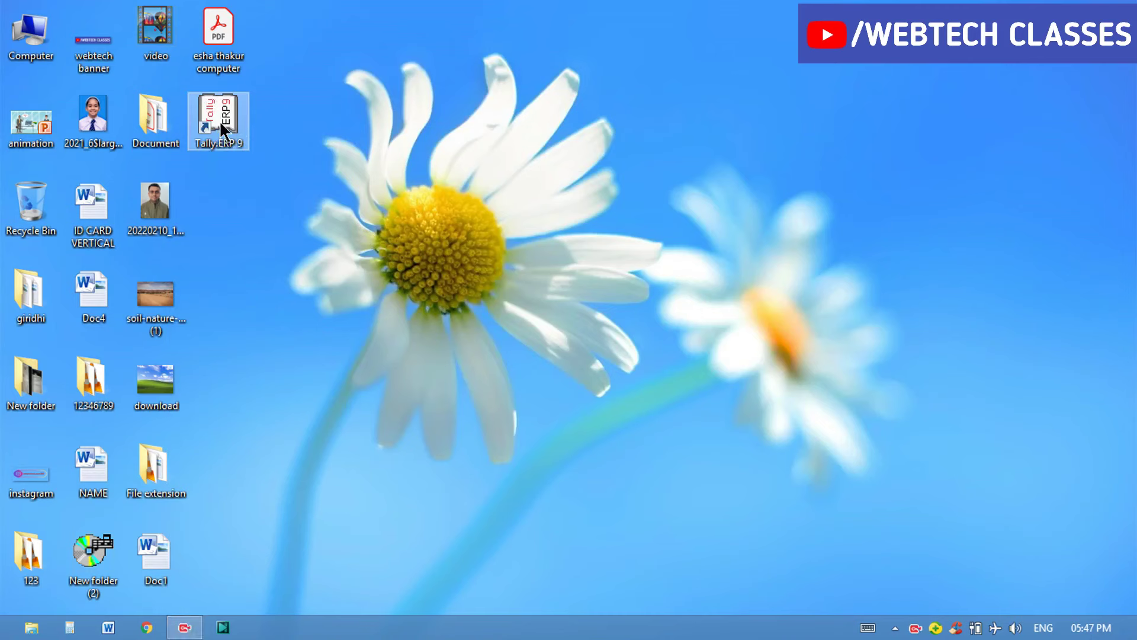
right_click(220, 123)
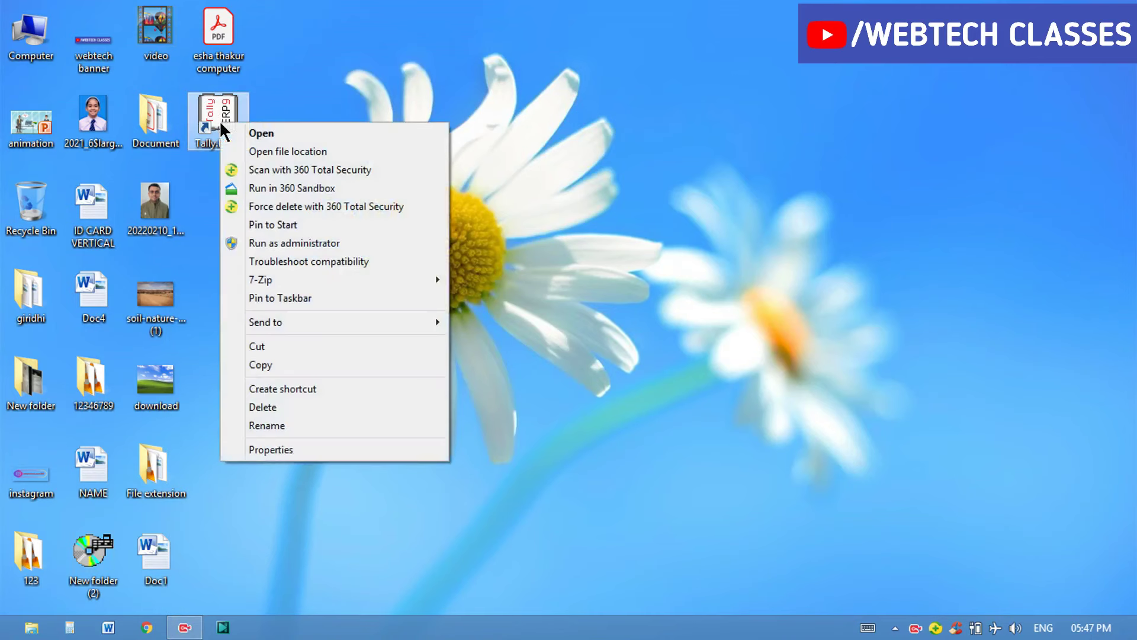
click(259, 134)
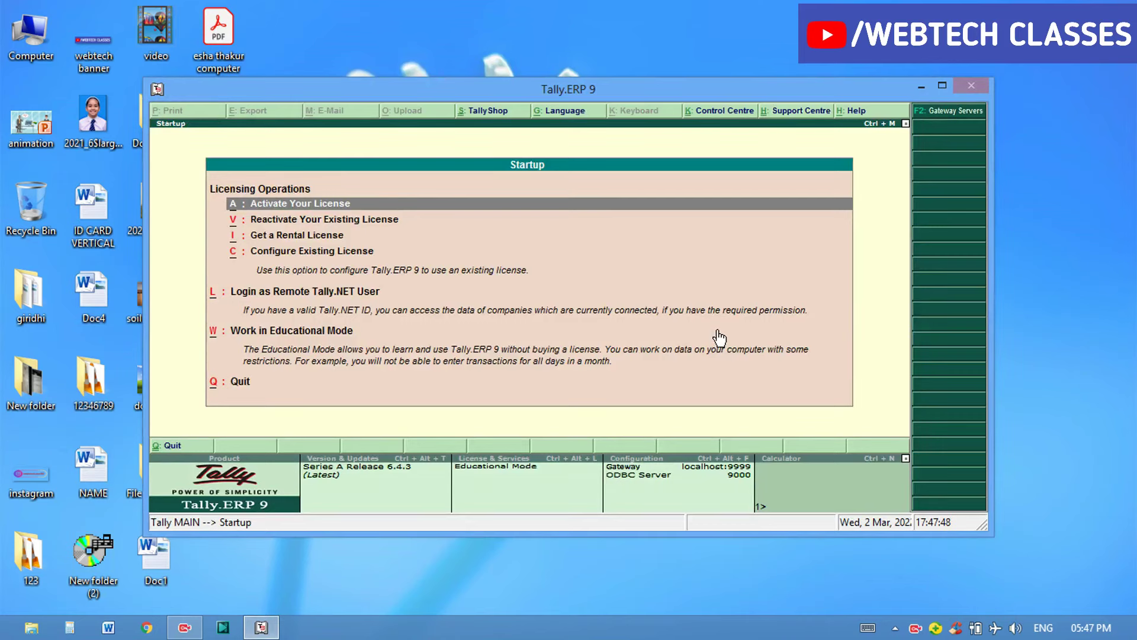
key(Escape)
key(Return)
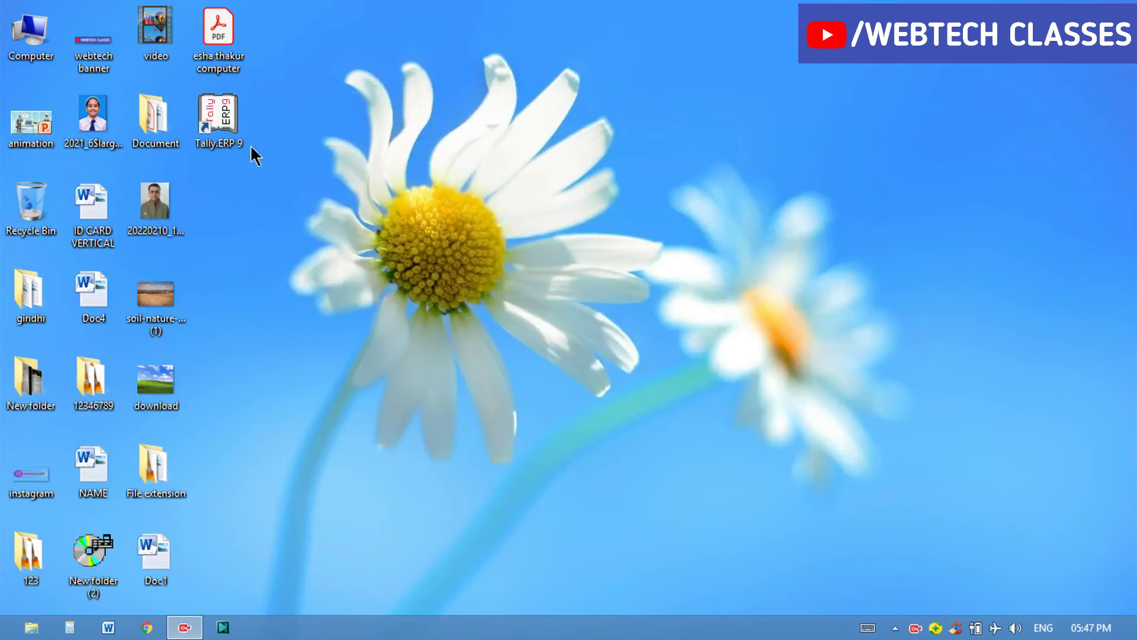
Open the VLC_Media_Player_3.0.0 folder inside the software folder on the New Volume (F:) drive.
double_click(41, 30)
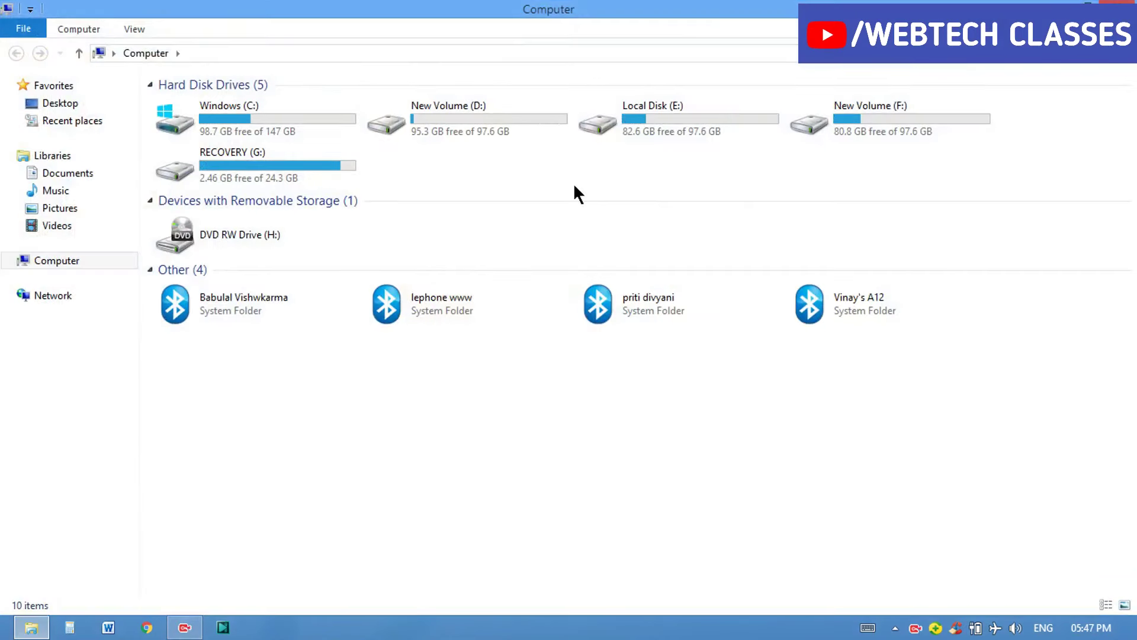
double_click(840, 125)
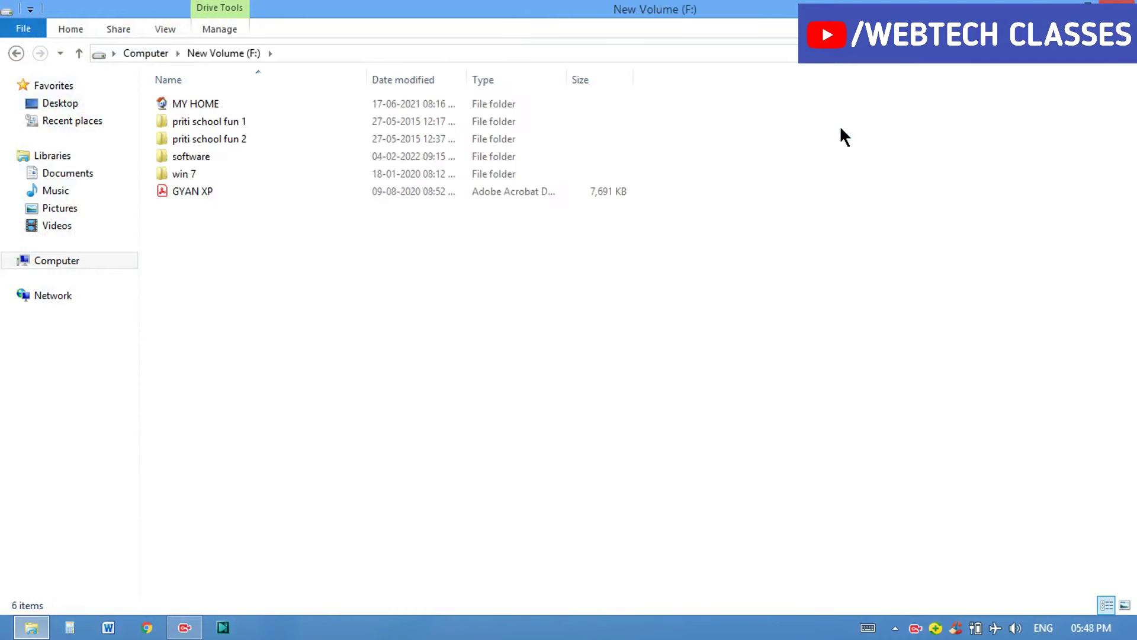
double_click(380, 155)
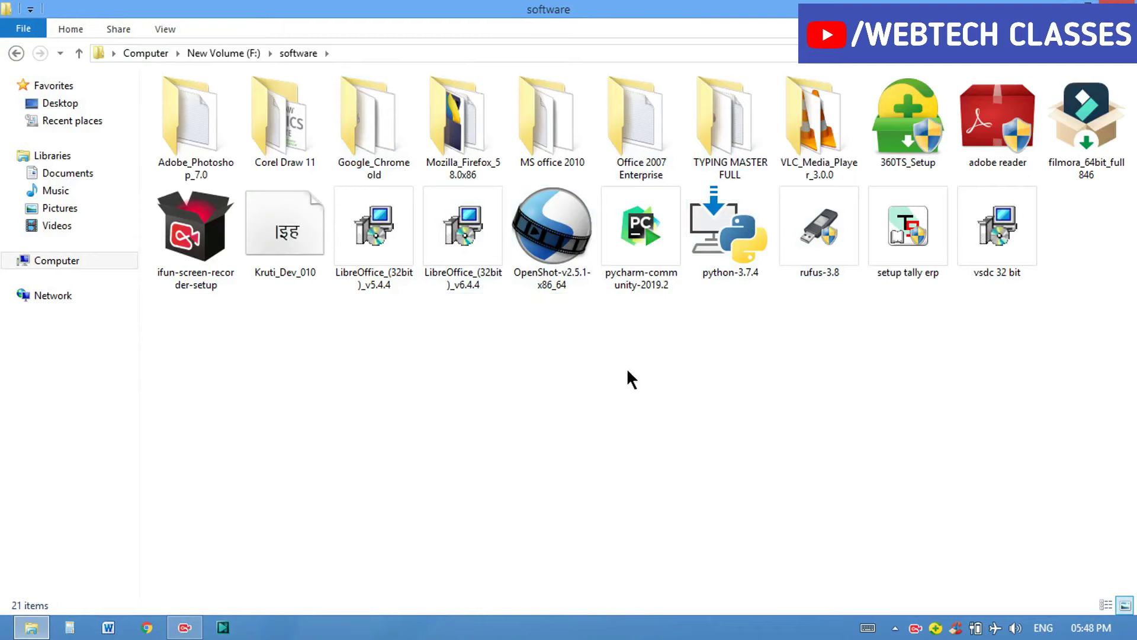
key(v)
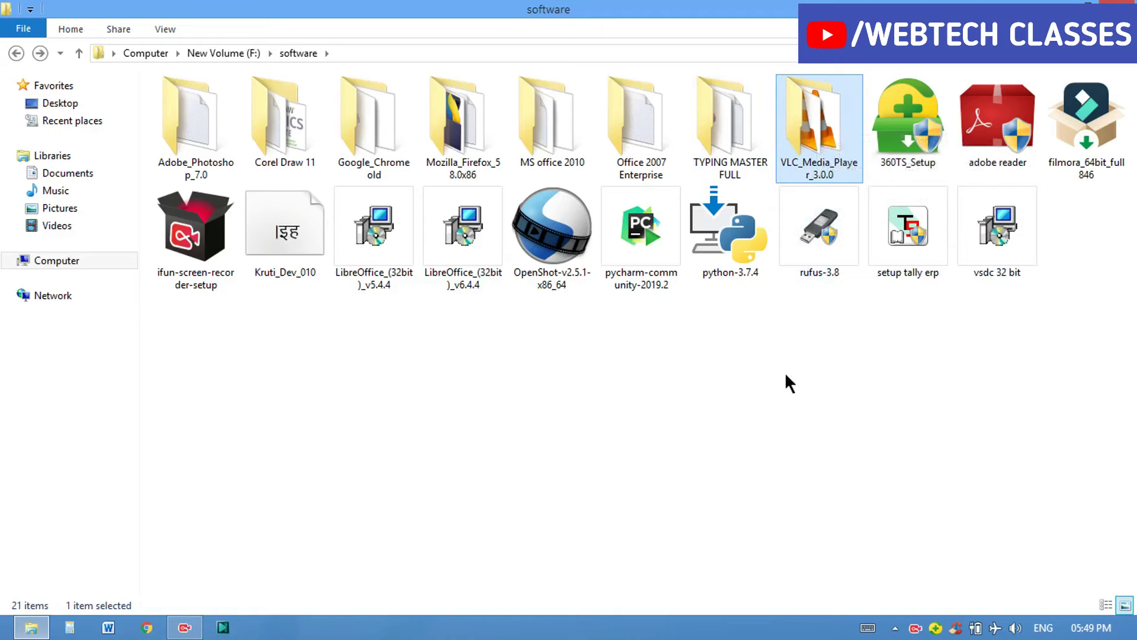
right_click(815, 160)
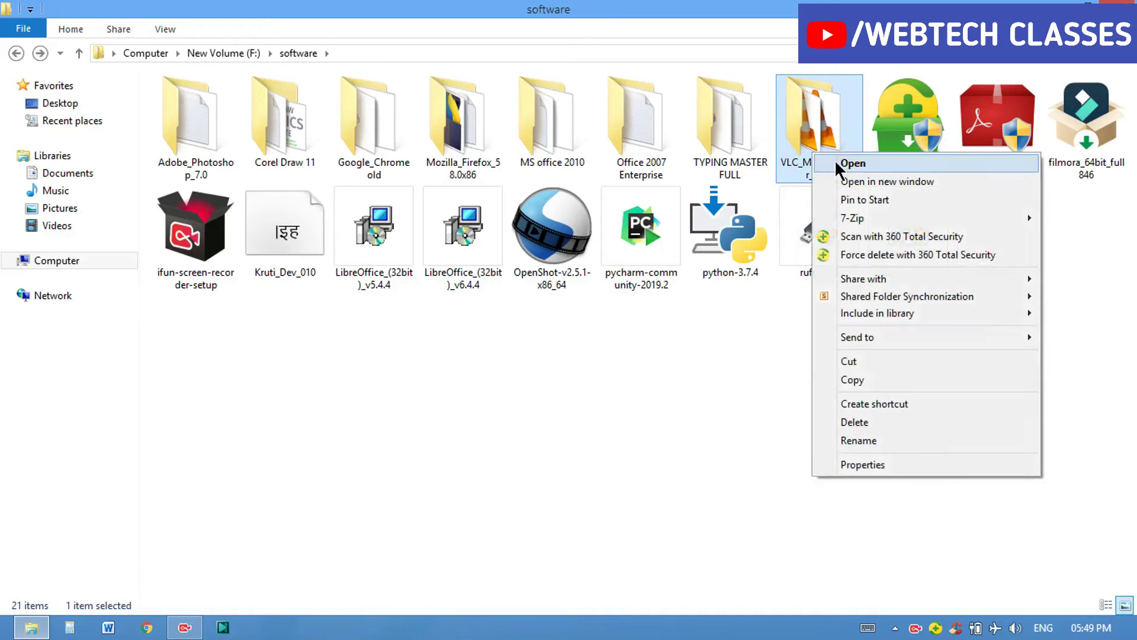
click(834, 161)
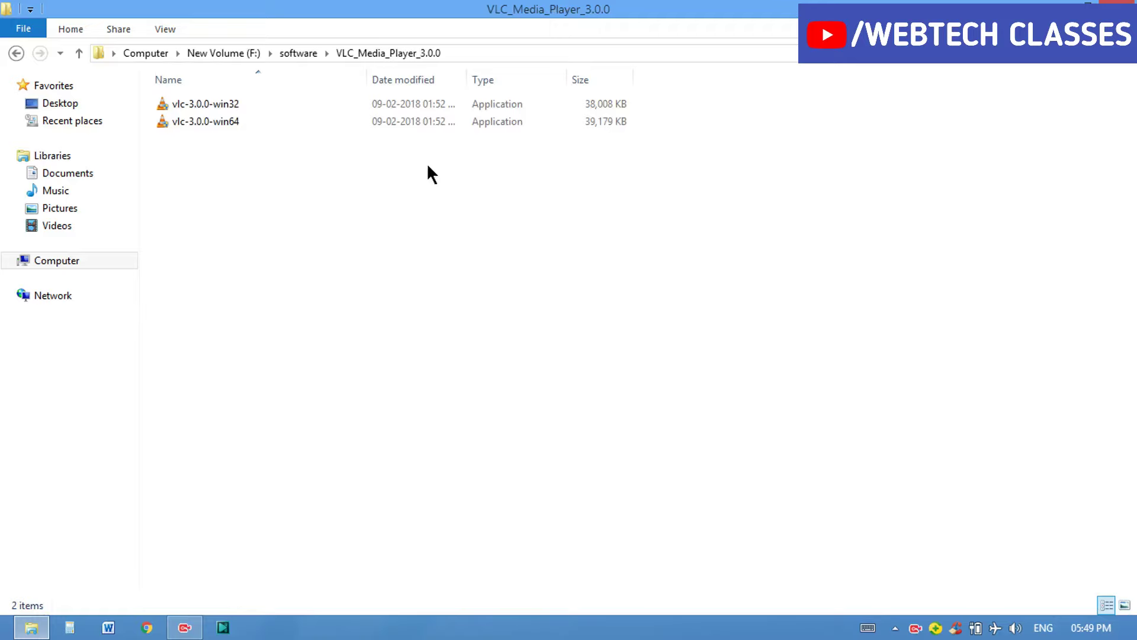
Compare the win32 and win64 VLC installers and check the computer's system type in its properties.
click(187, 121)
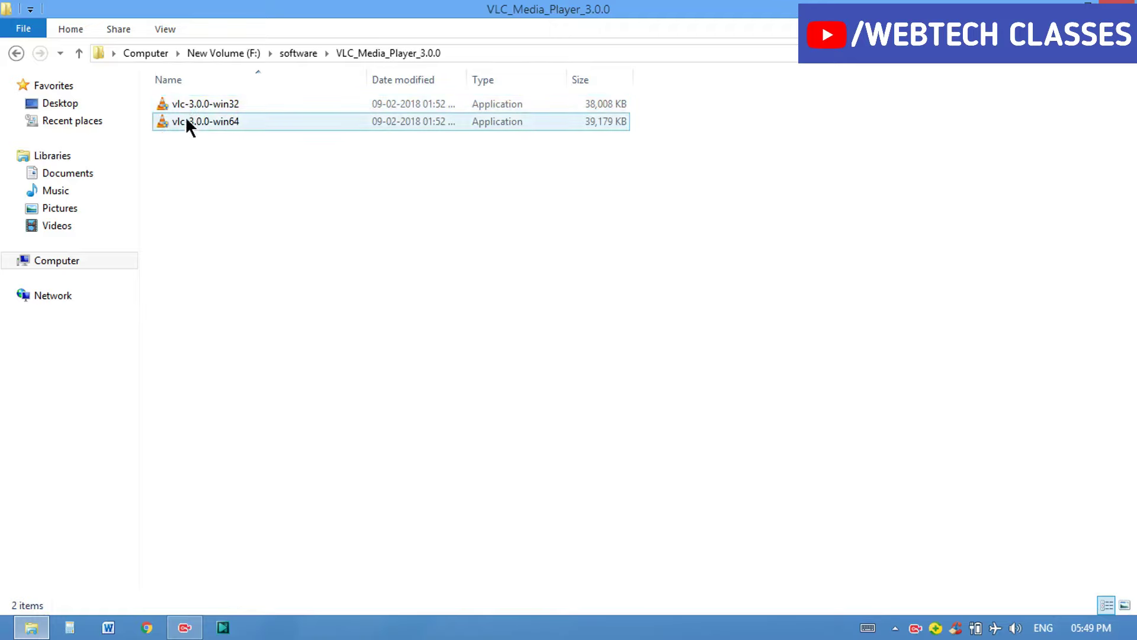
click(177, 107)
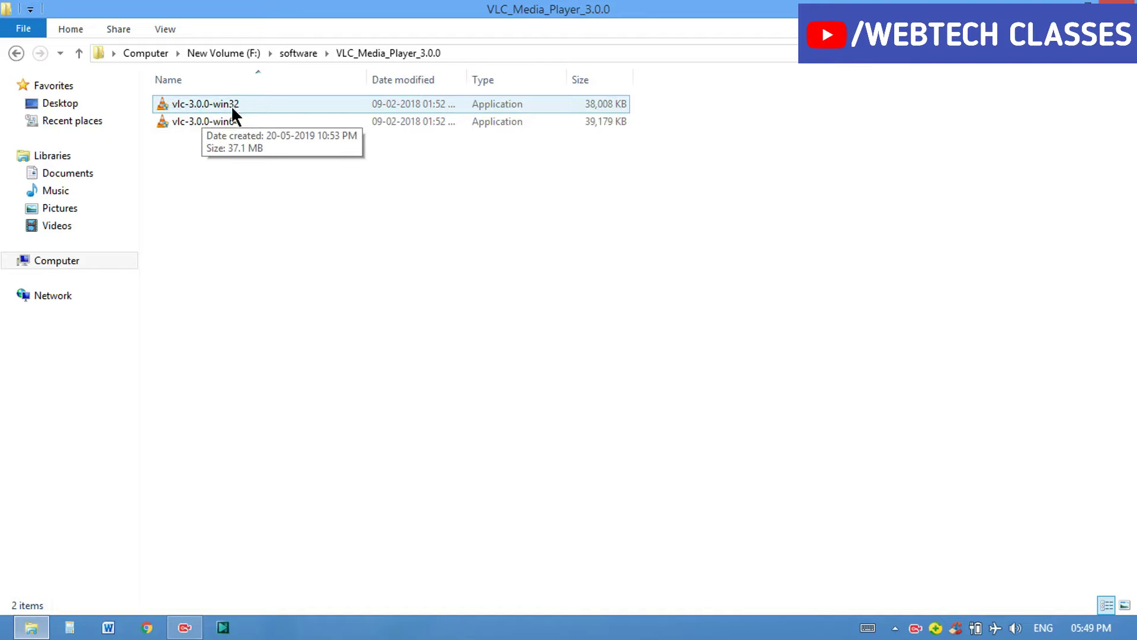
click(174, 127)
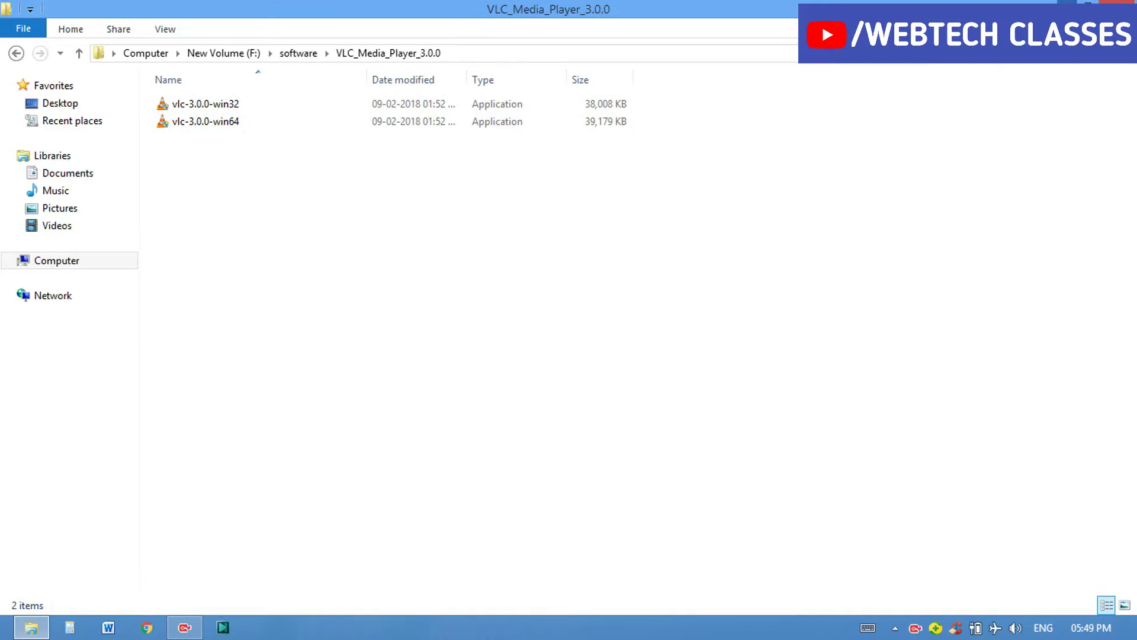
click(1067, 5)
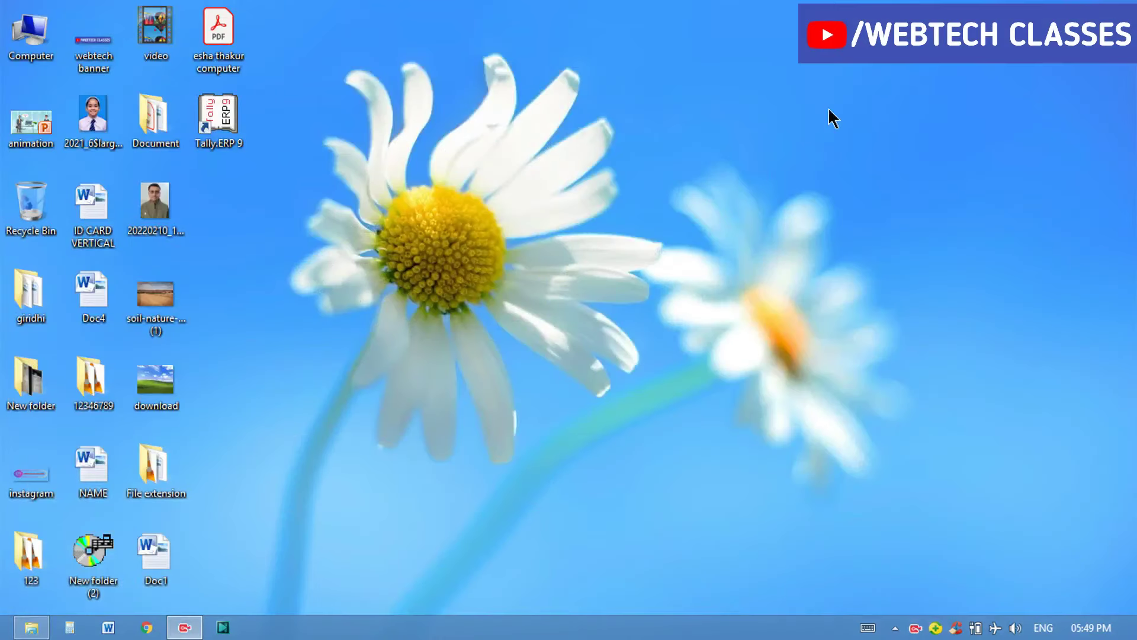
right_click(34, 33)
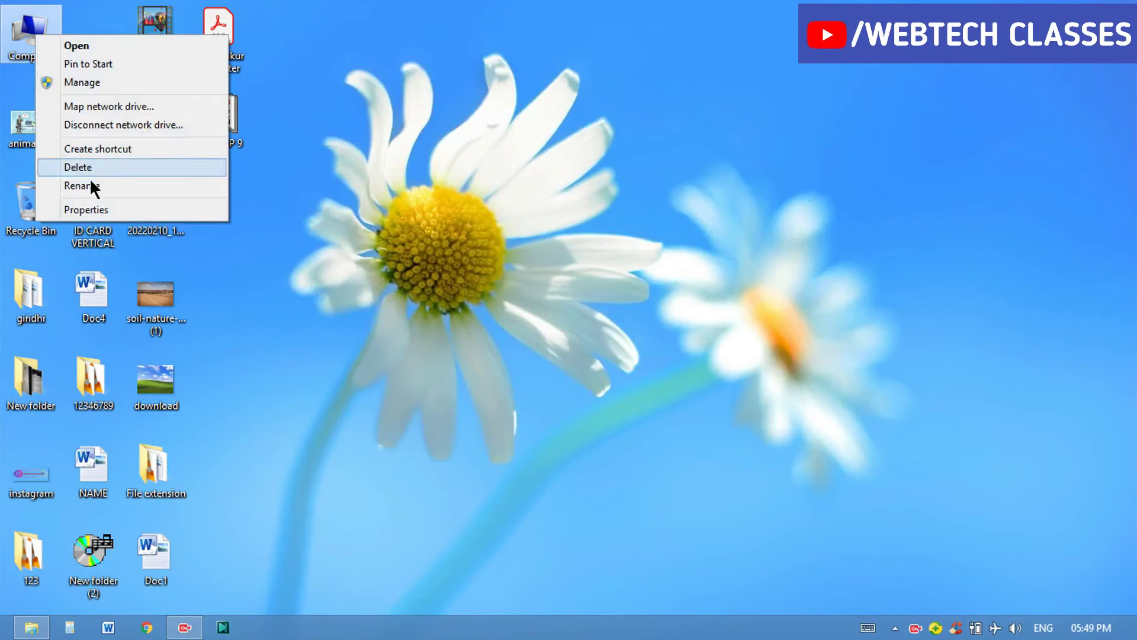
click(94, 209)
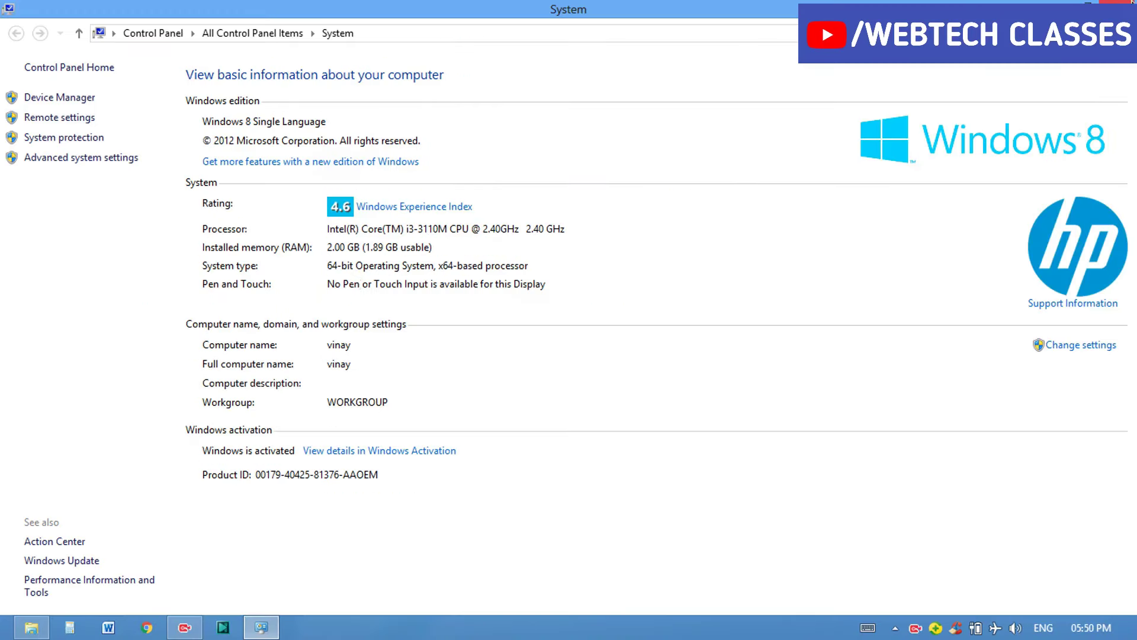
key(alt+F4)
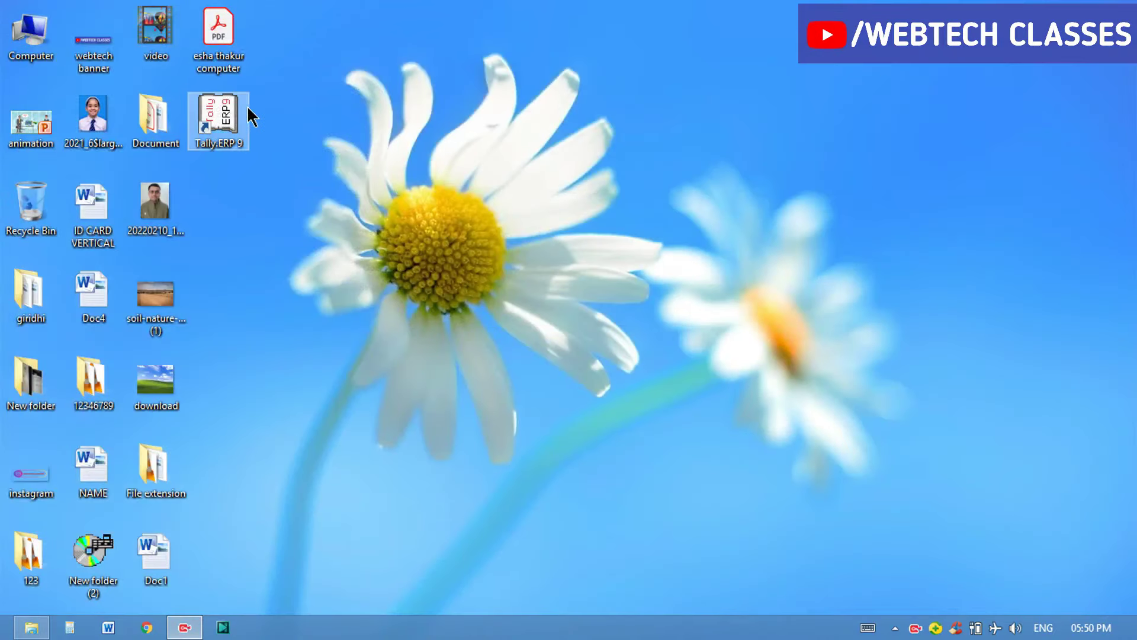
Return to the VLC_Media_Player_3.0.0 folder and run the vlc-3.0.0-win64 installer as administrator.
click(31, 628)
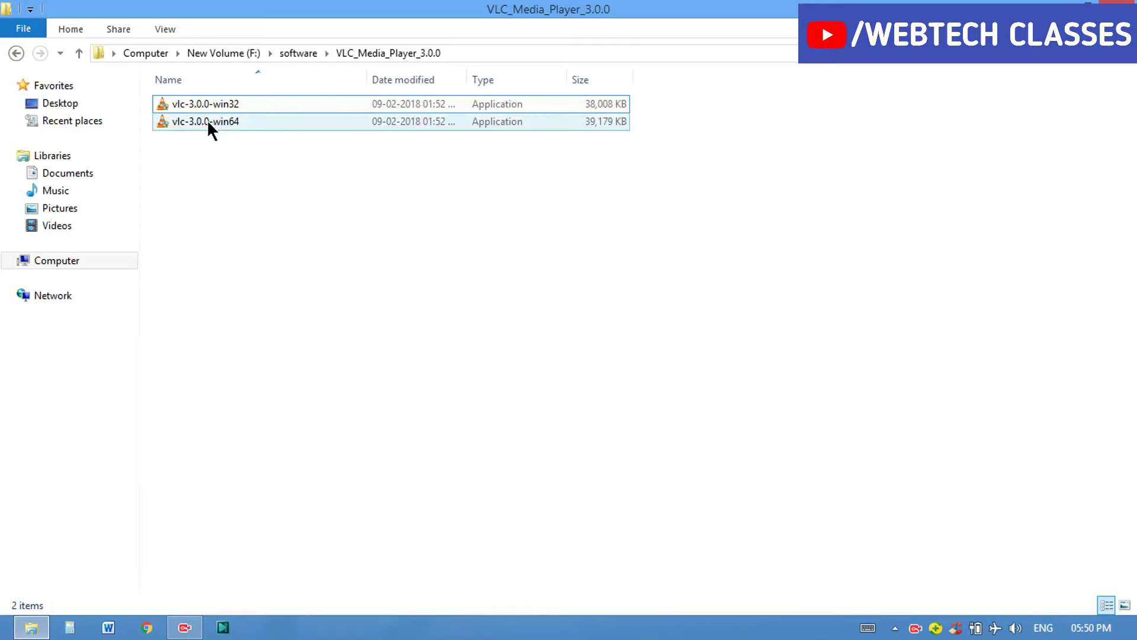
click(207, 121)
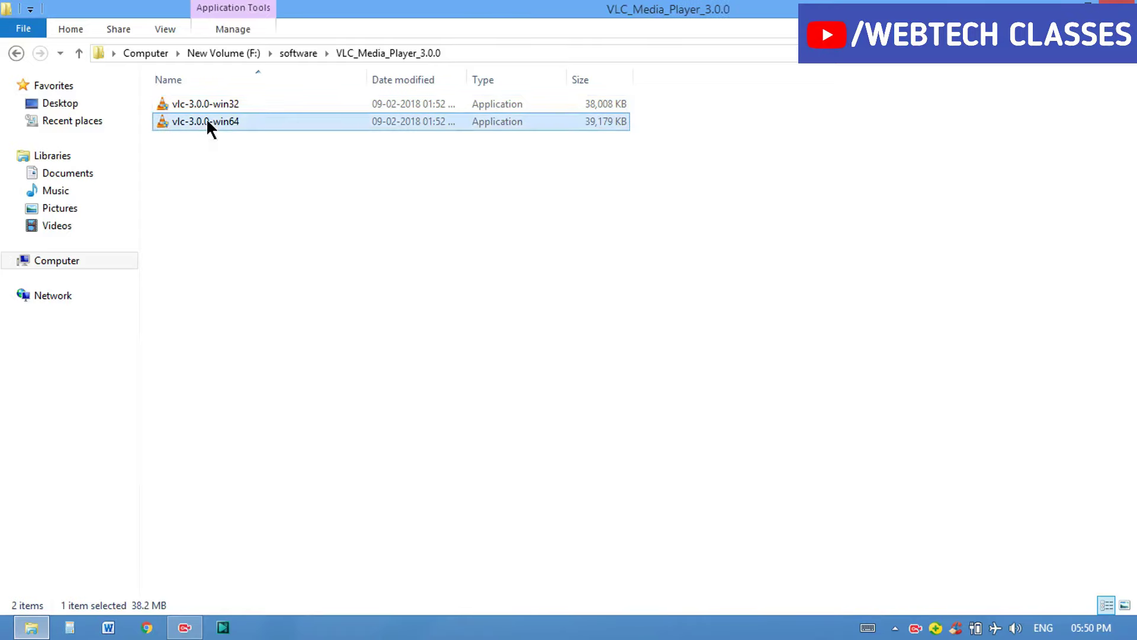
right_click(207, 121)
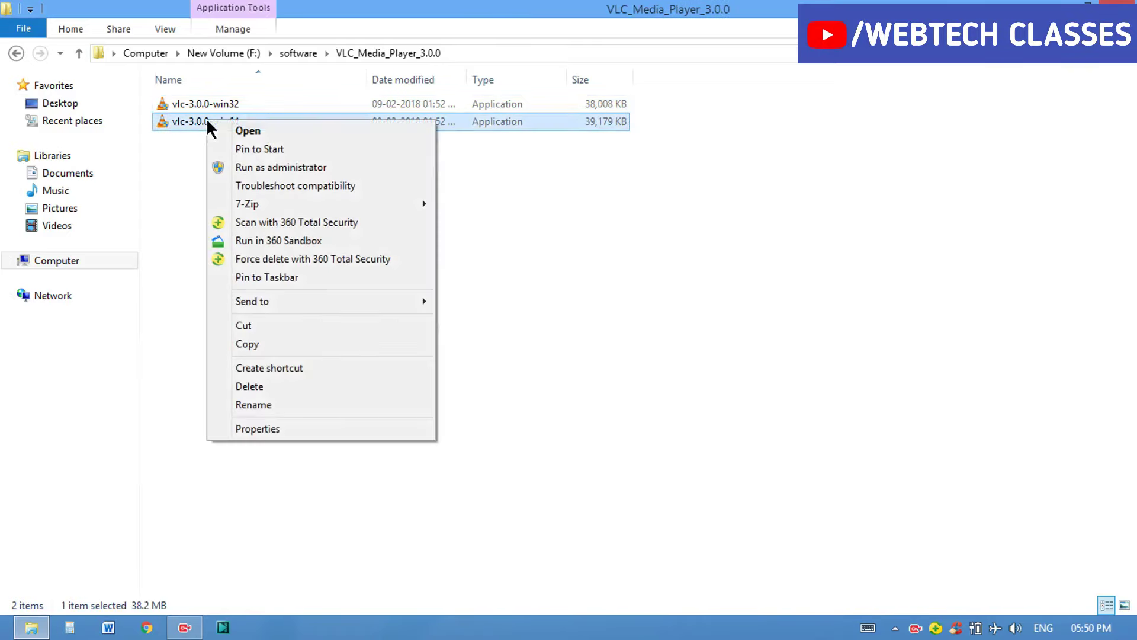
click(272, 169)
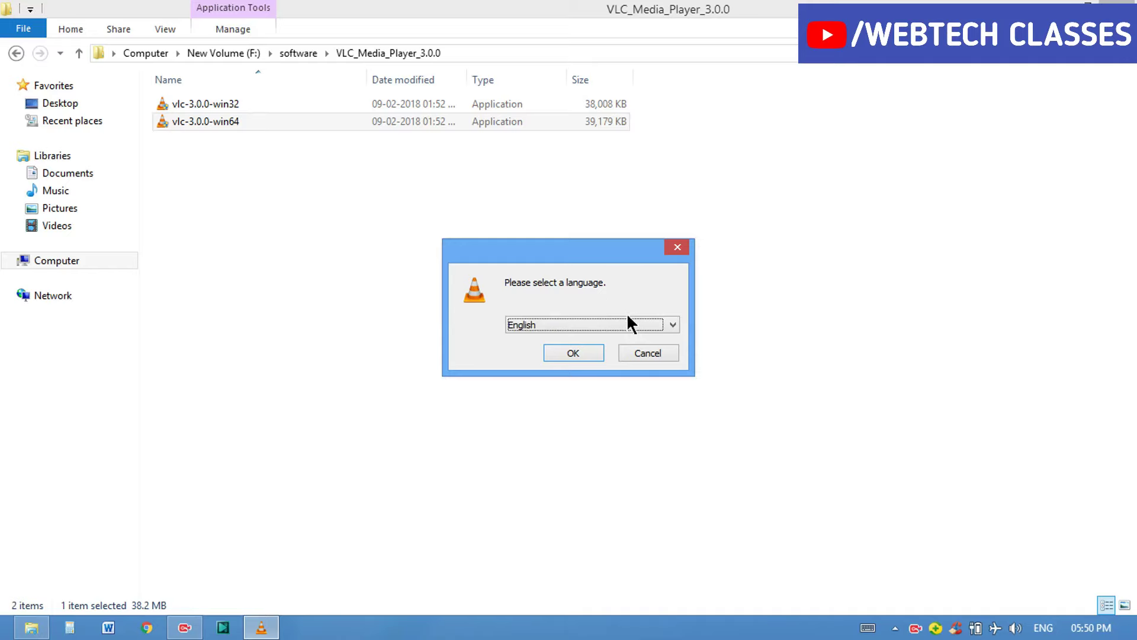
Review the available setup languages and continue the VLC installer in English.
click(672, 324)
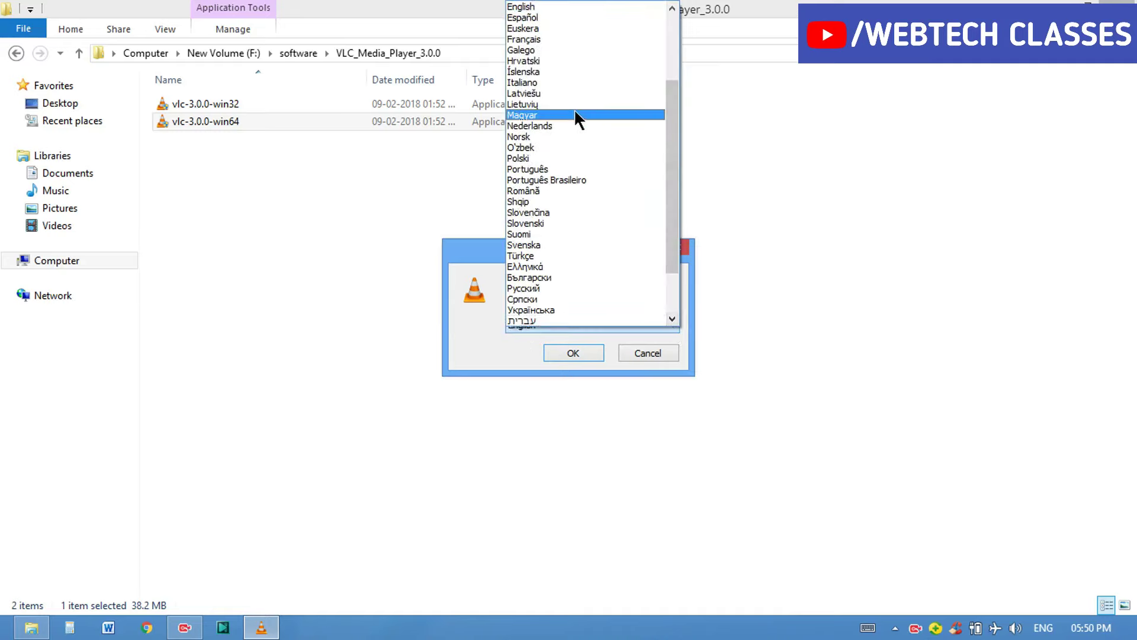
click(506, 356)
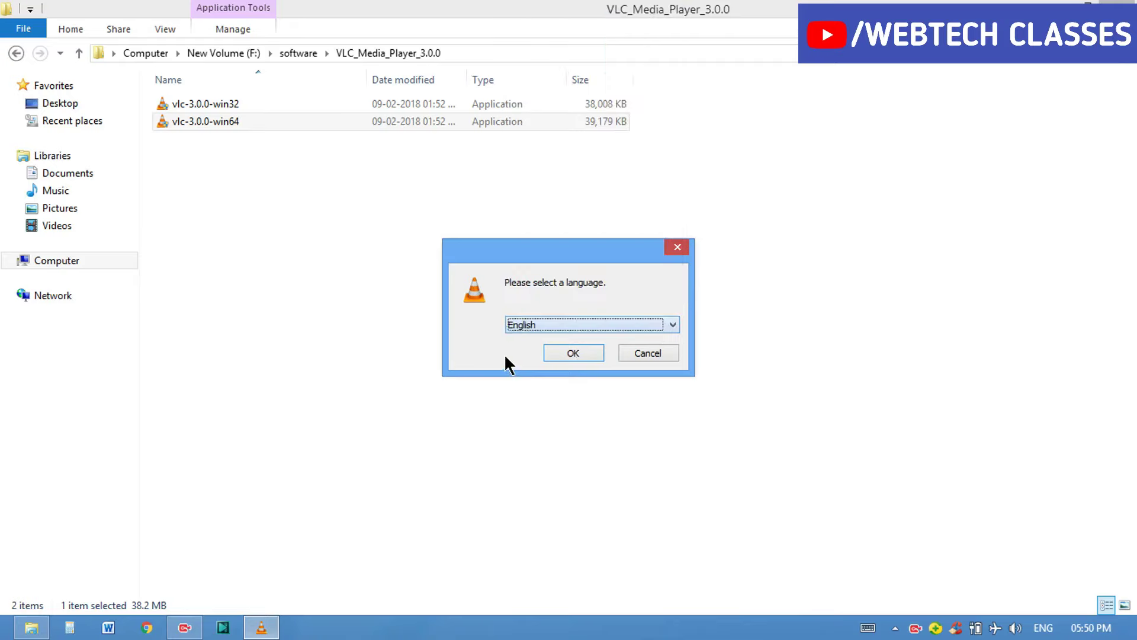
click(561, 351)
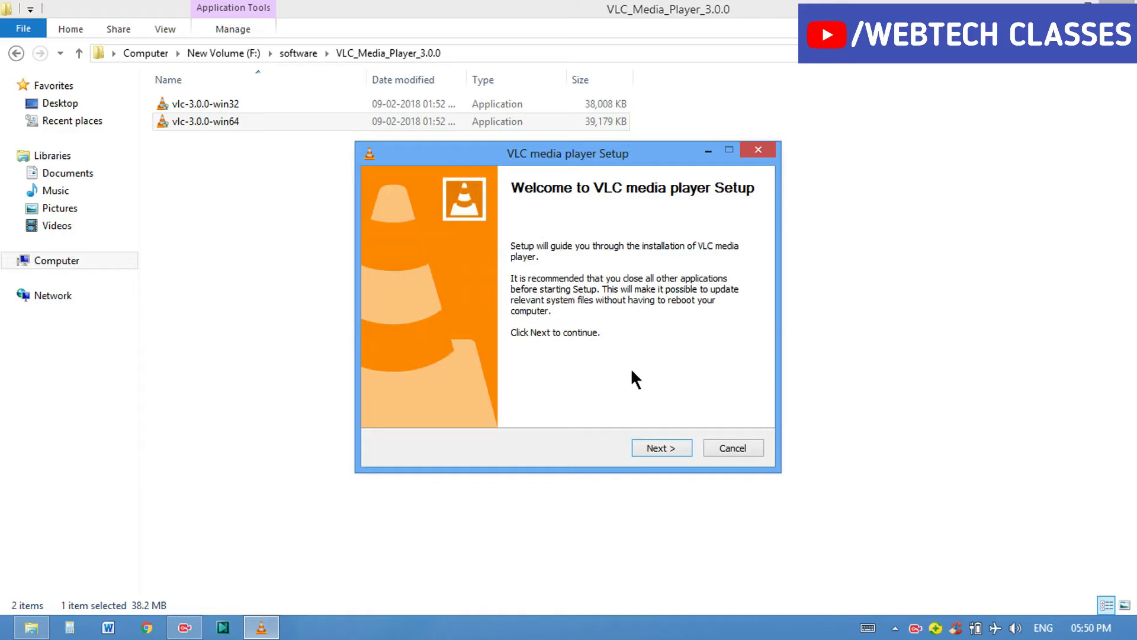
Accept the licence, keep the default Custom components and install VLC media player to C:\Program Files\VideoLAN\VLC.
click(650, 456)
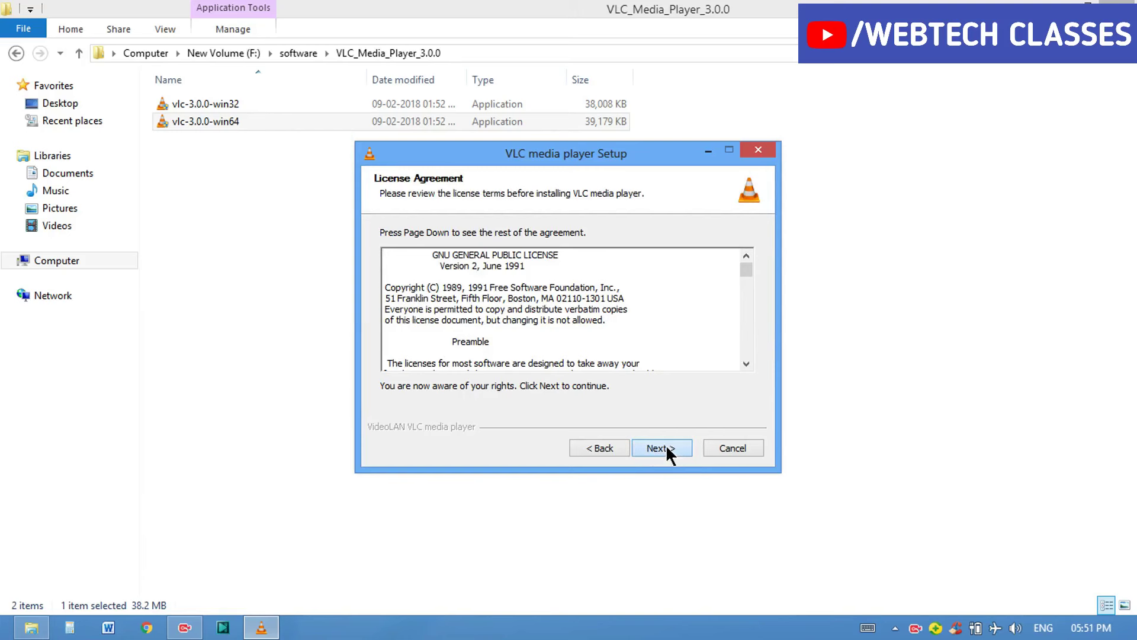
click(665, 445)
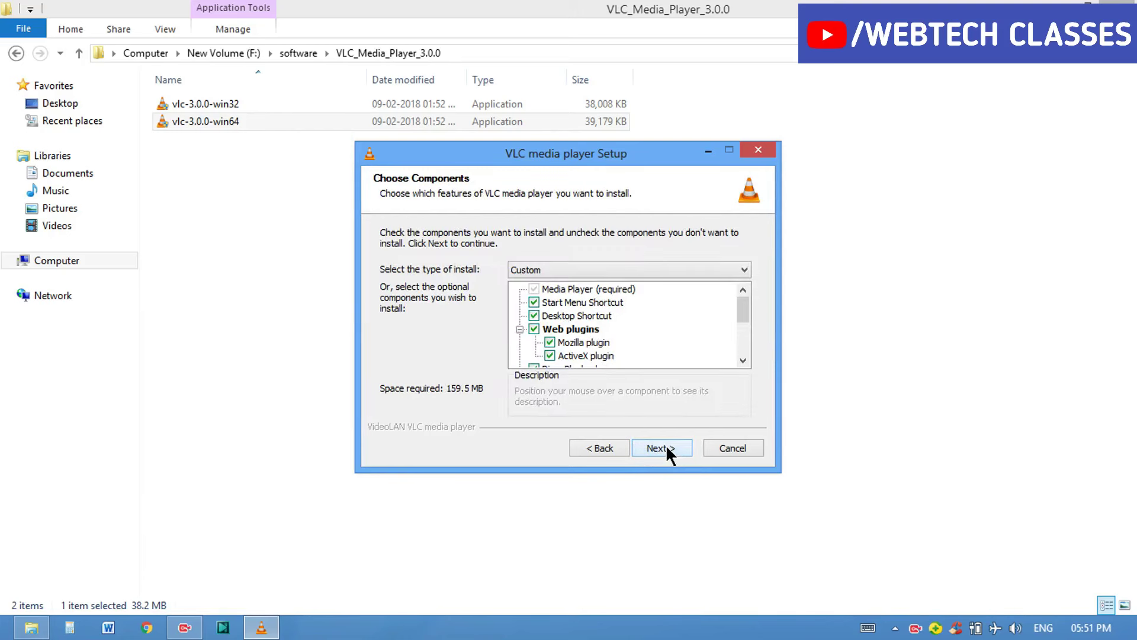
click(666, 448)
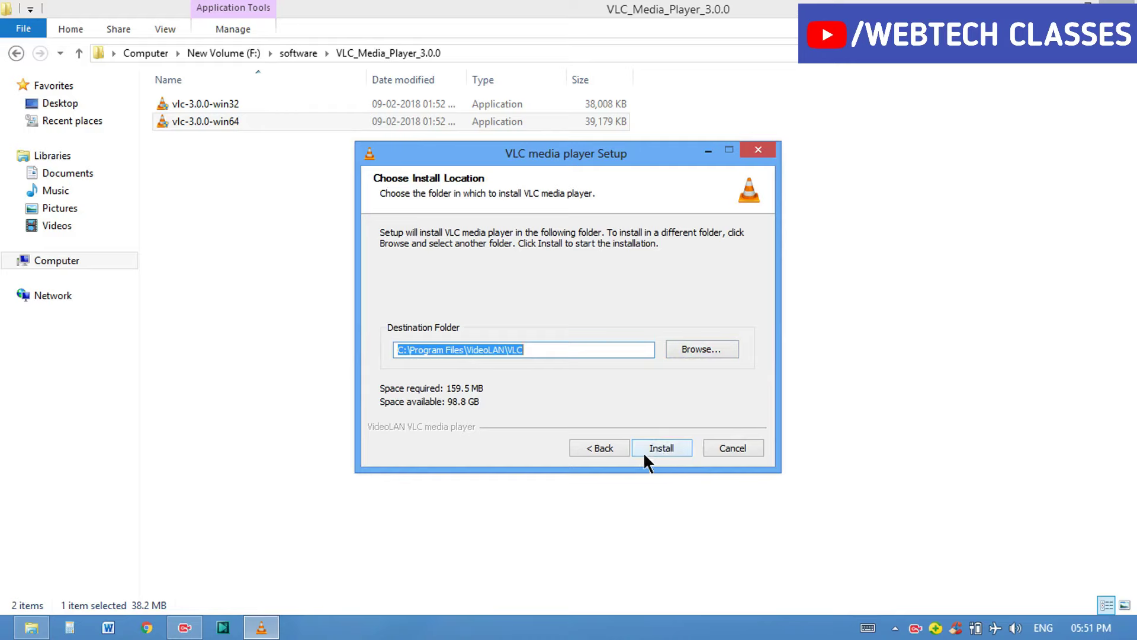
click(673, 449)
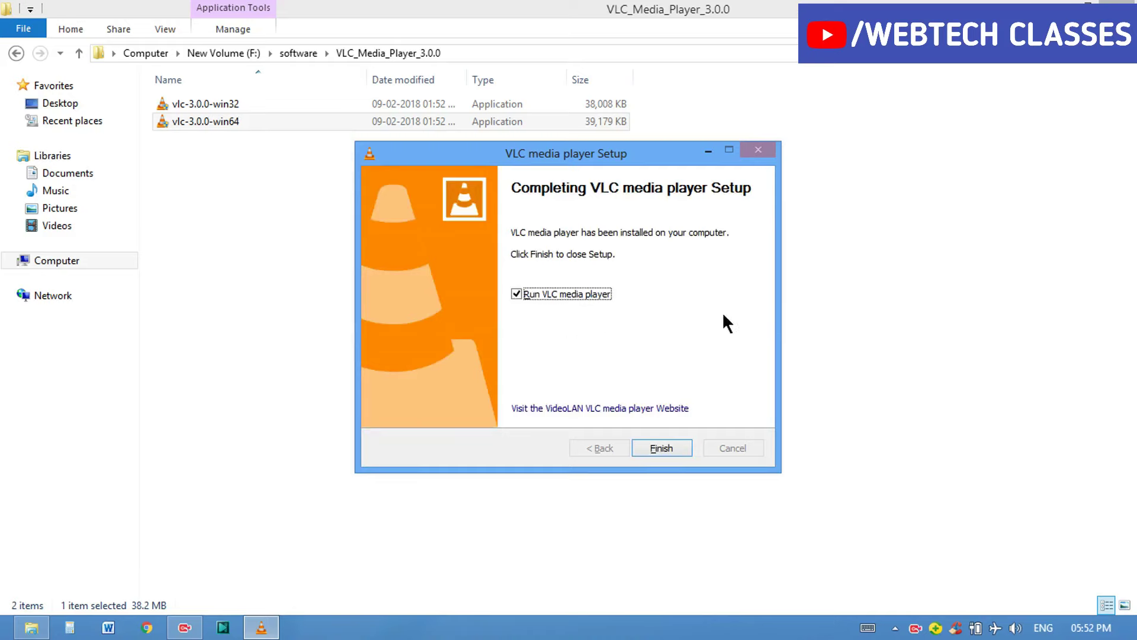
Finish the VLC setup with Run VLC media player enabled, view the player and close it.
click(662, 450)
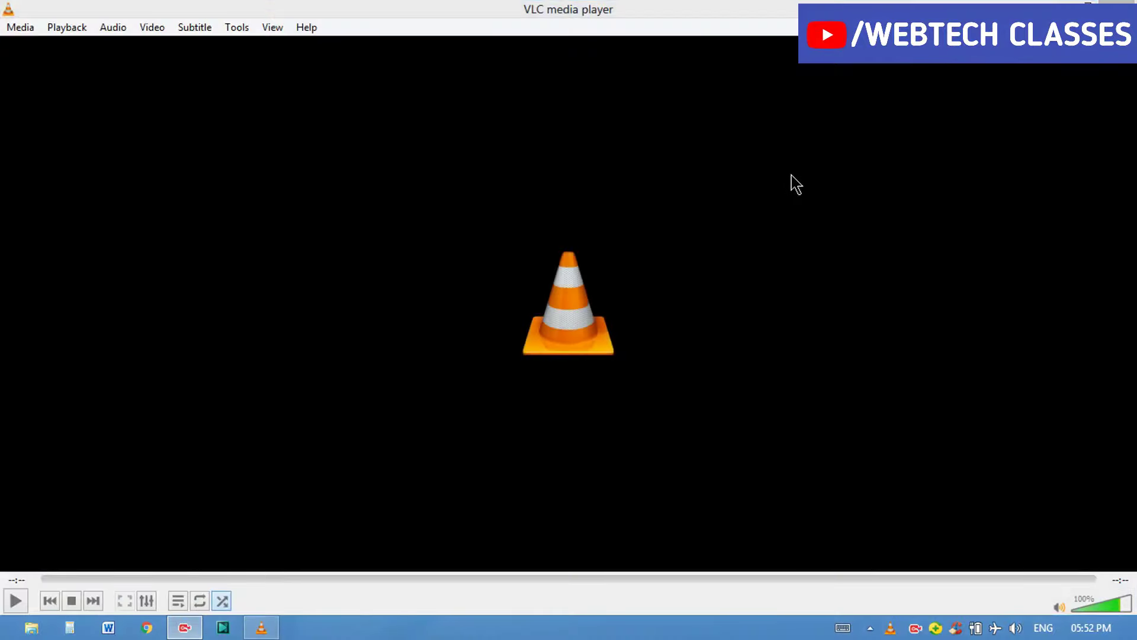
click(778, 188)
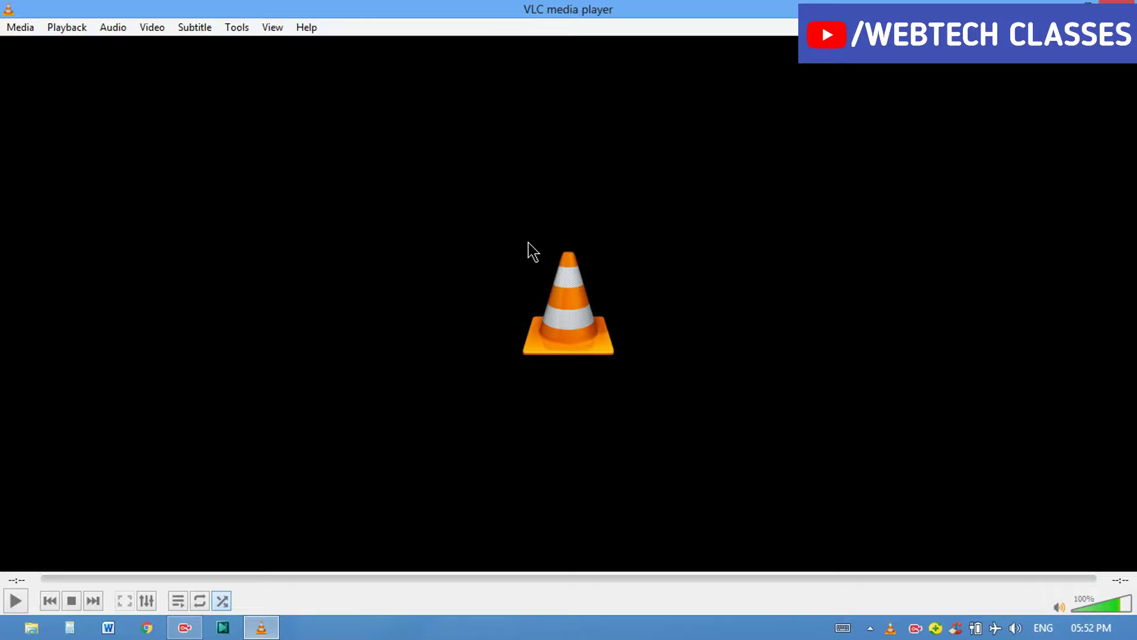
click(1118, 9)
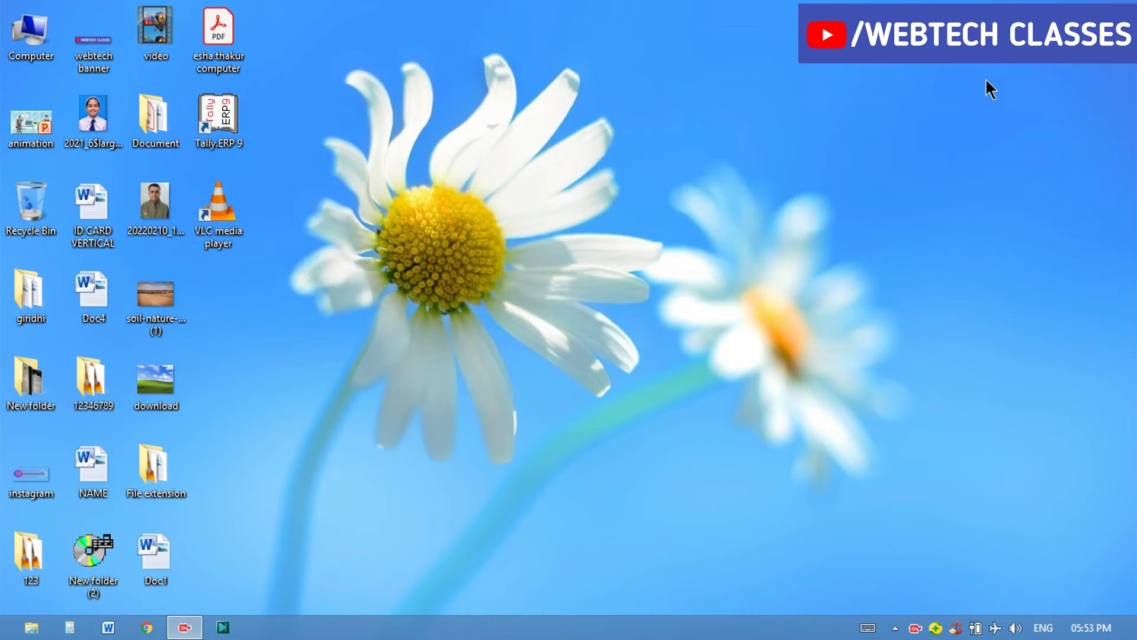
Search the Windows apps for "contr" and open Control Panel.
mouse_move(1134, 3)
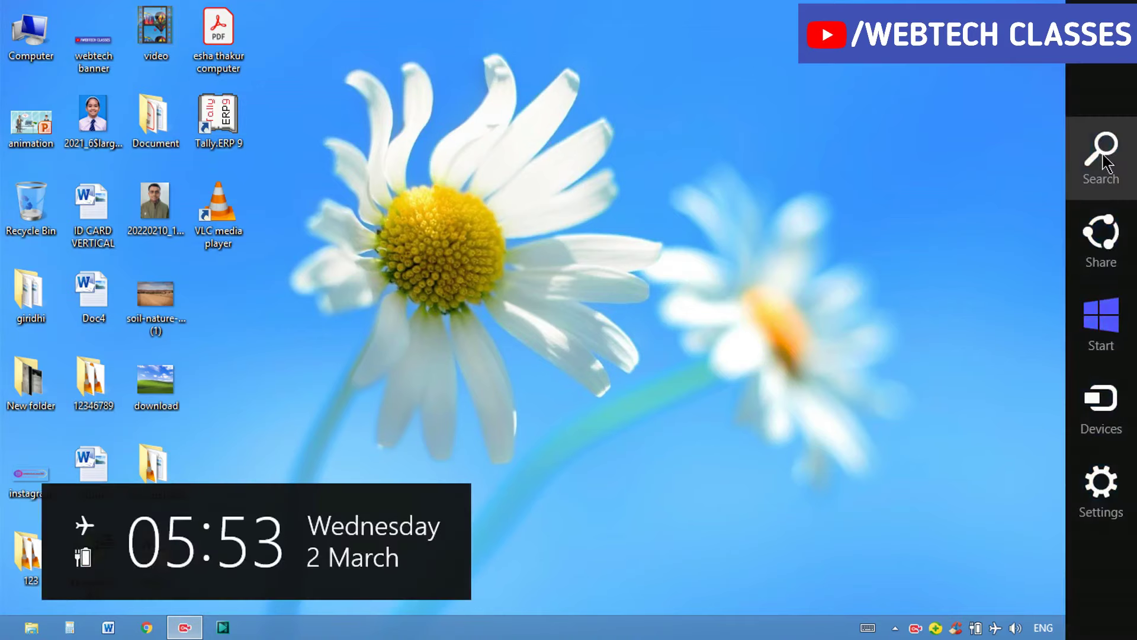
click(1103, 159)
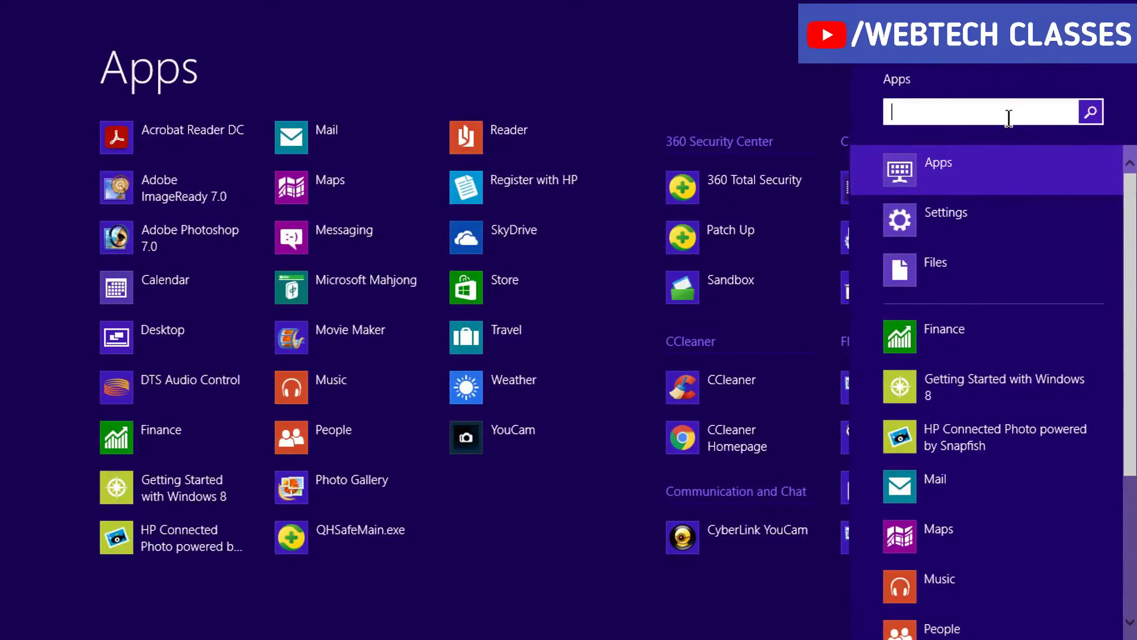
text(contr)
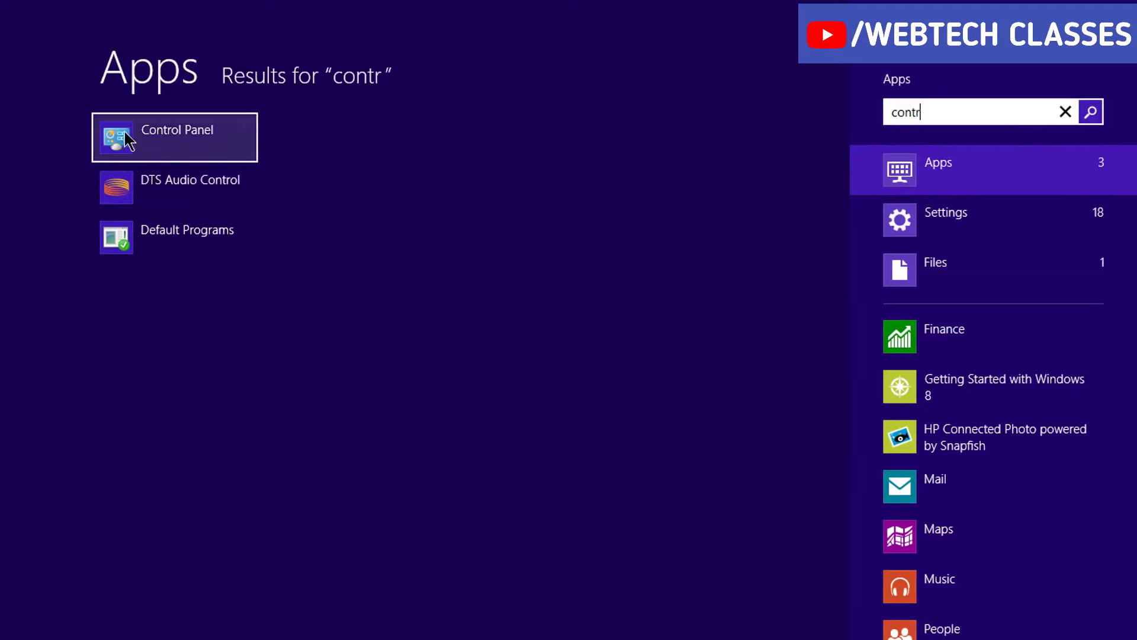
click(205, 135)
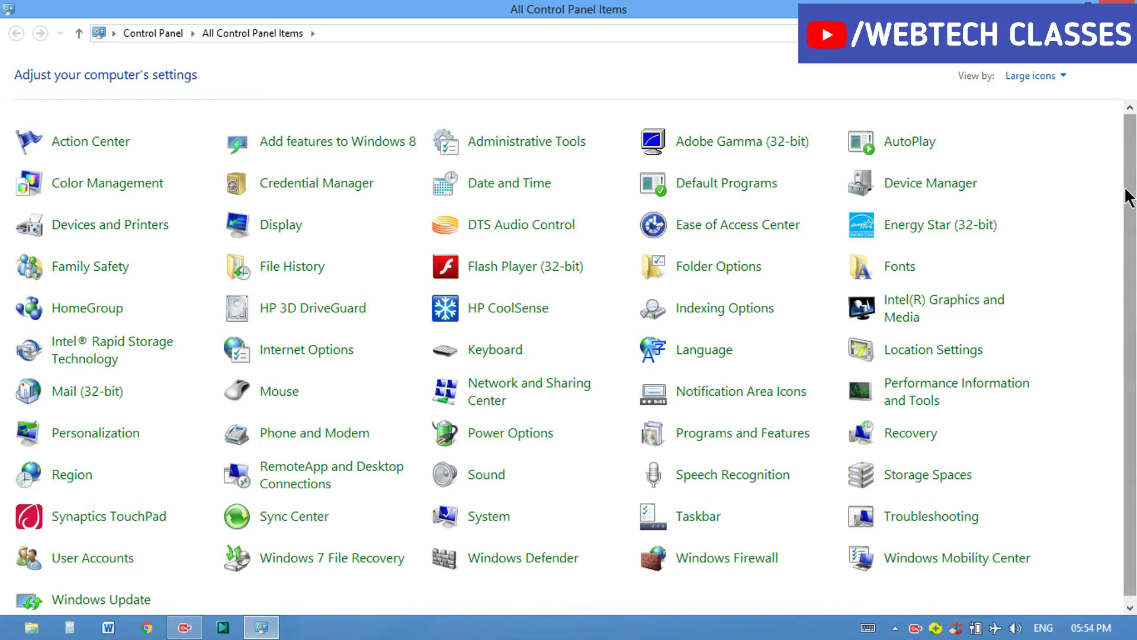
Search Control Panel for "pro" and open the list of installed programs in Programs and Features.
scroll(1128, 197, down, 1)
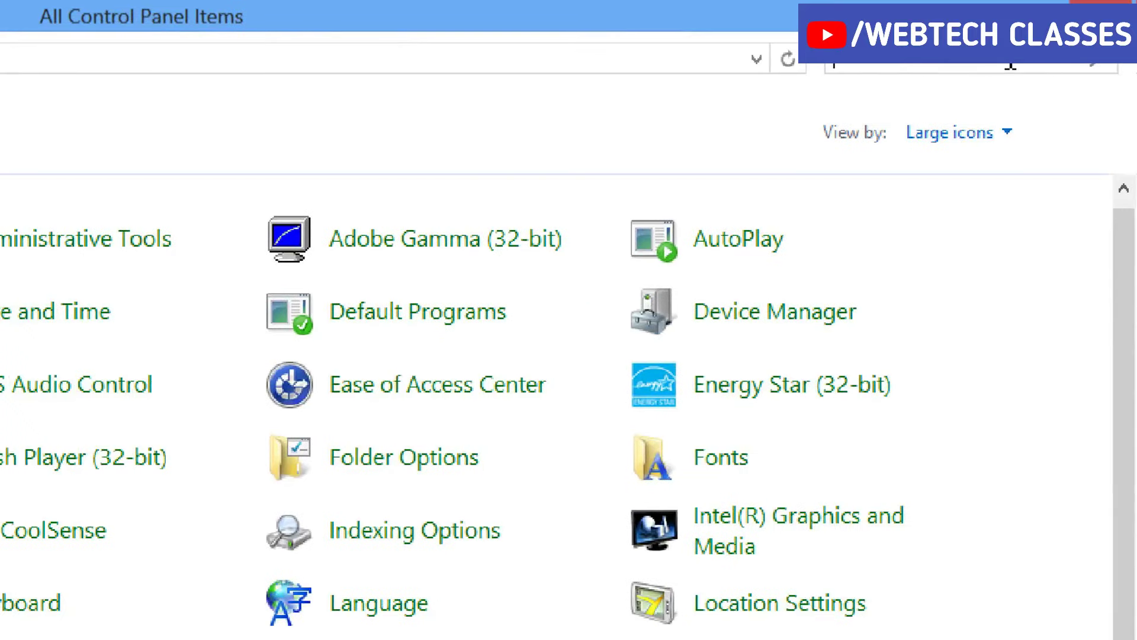
text(pro)
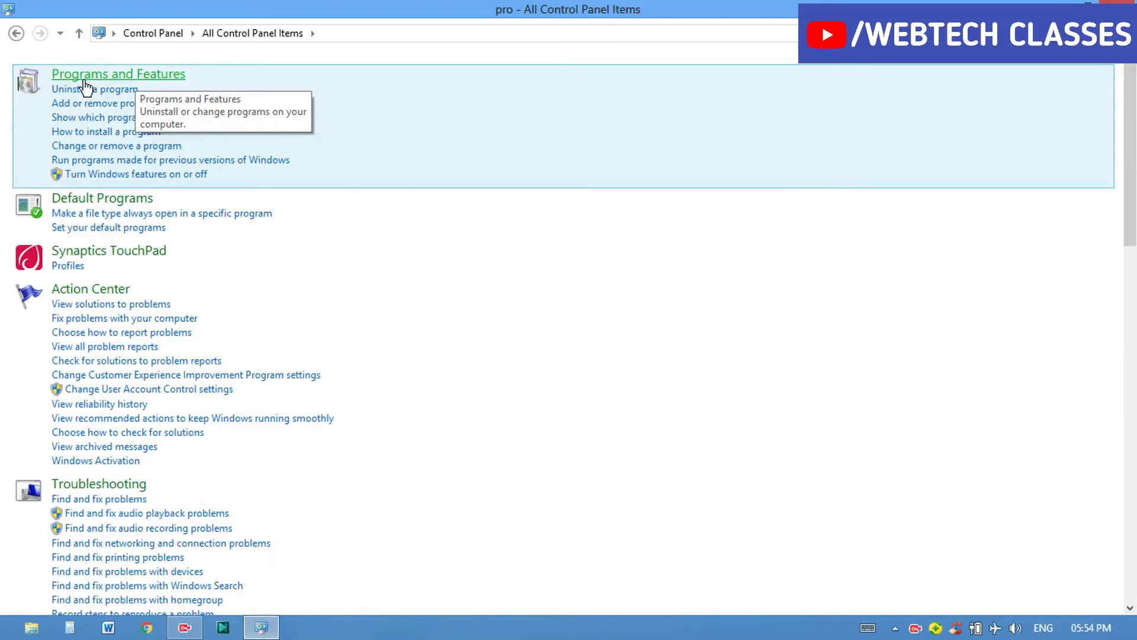
click(118, 90)
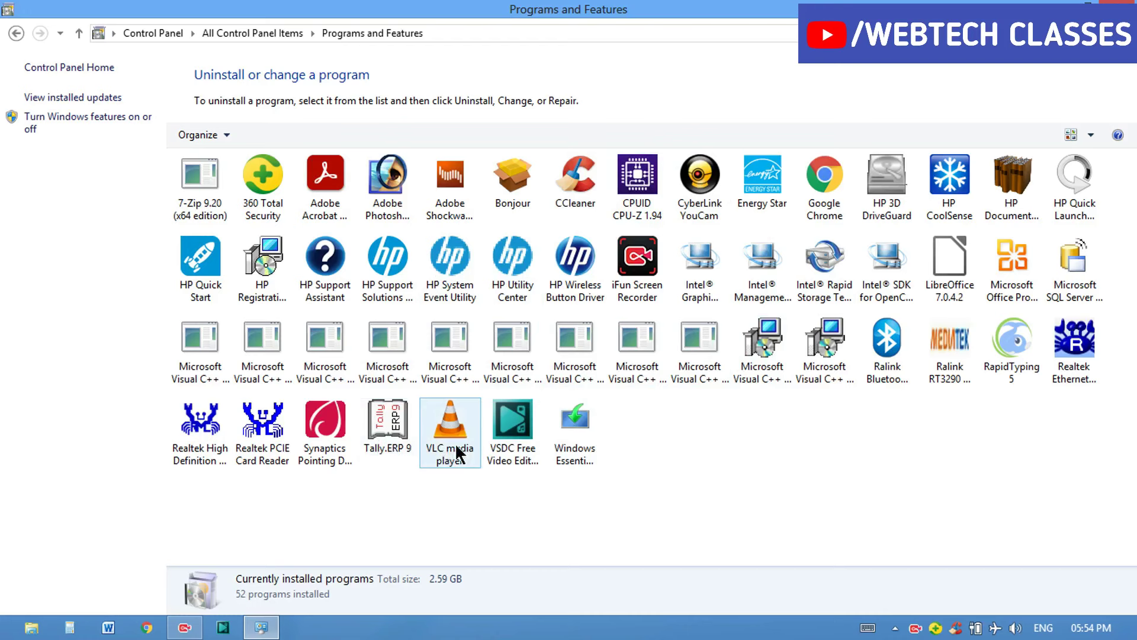
Uninstall Tally.ERP 9 from the installed programs, close its uninstaller and refresh the list.
click(396, 424)
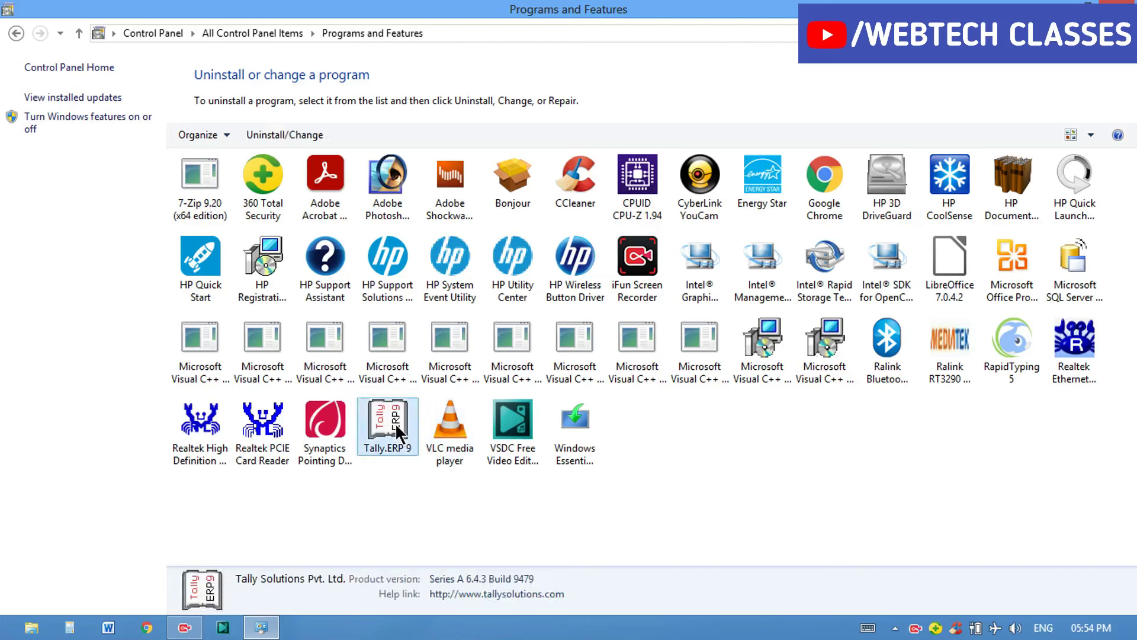
right_click(396, 423)
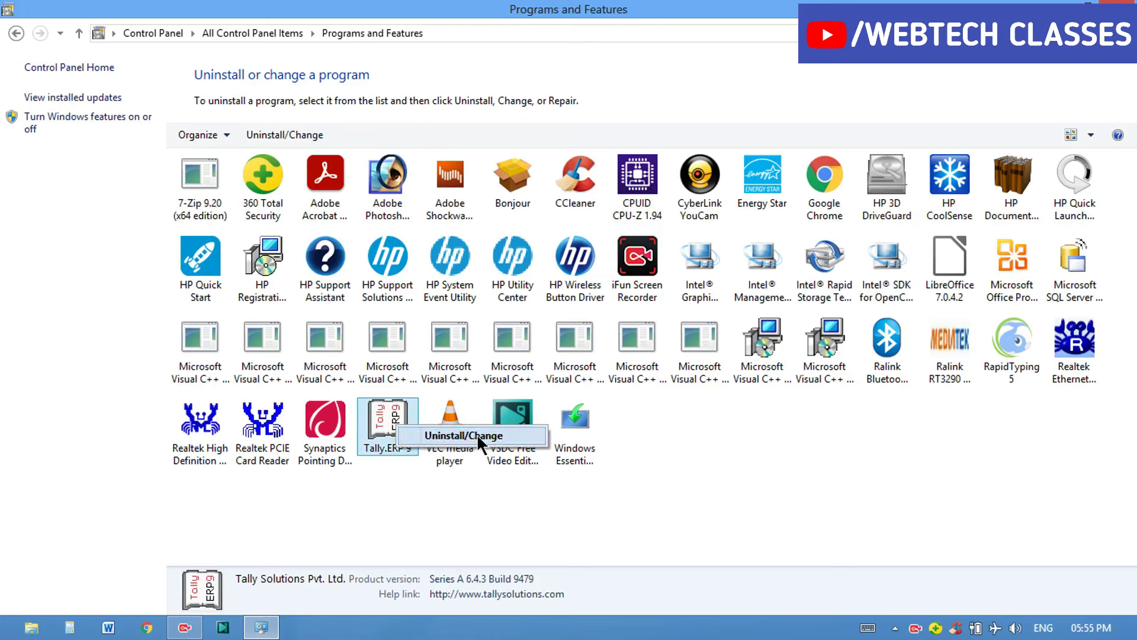
click(446, 436)
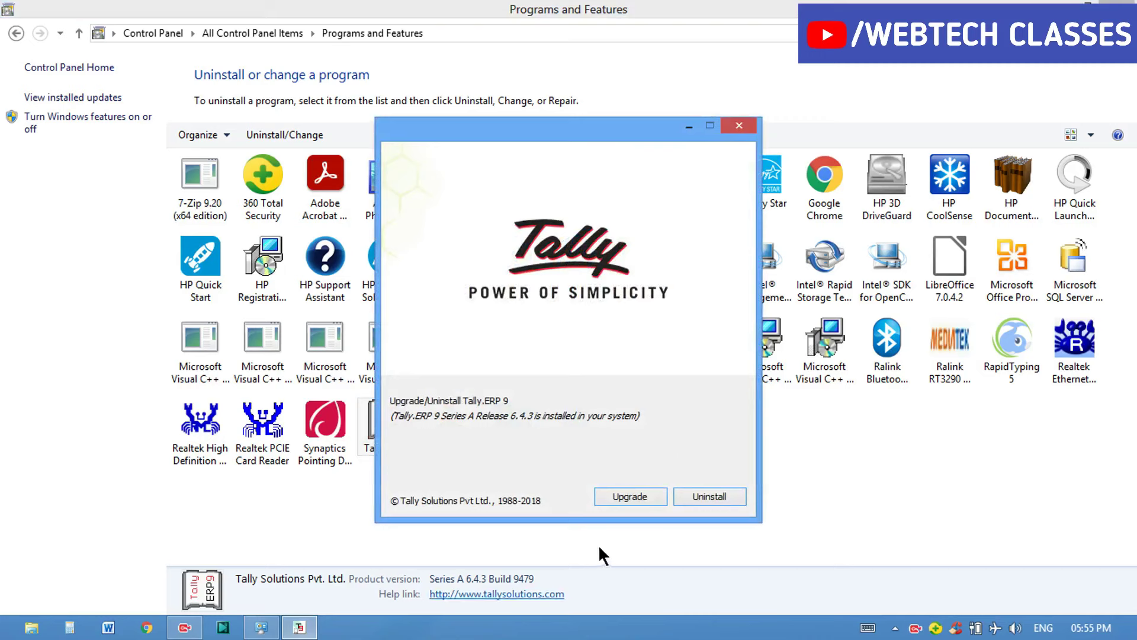
click(705, 496)
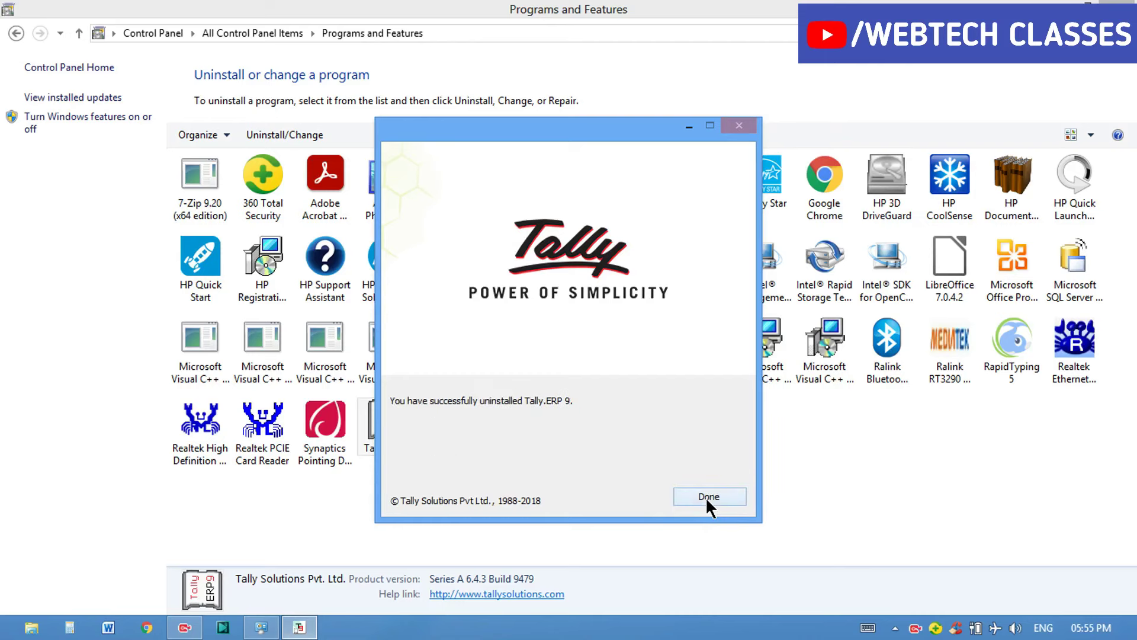
drag(570, 131, 572, 72)
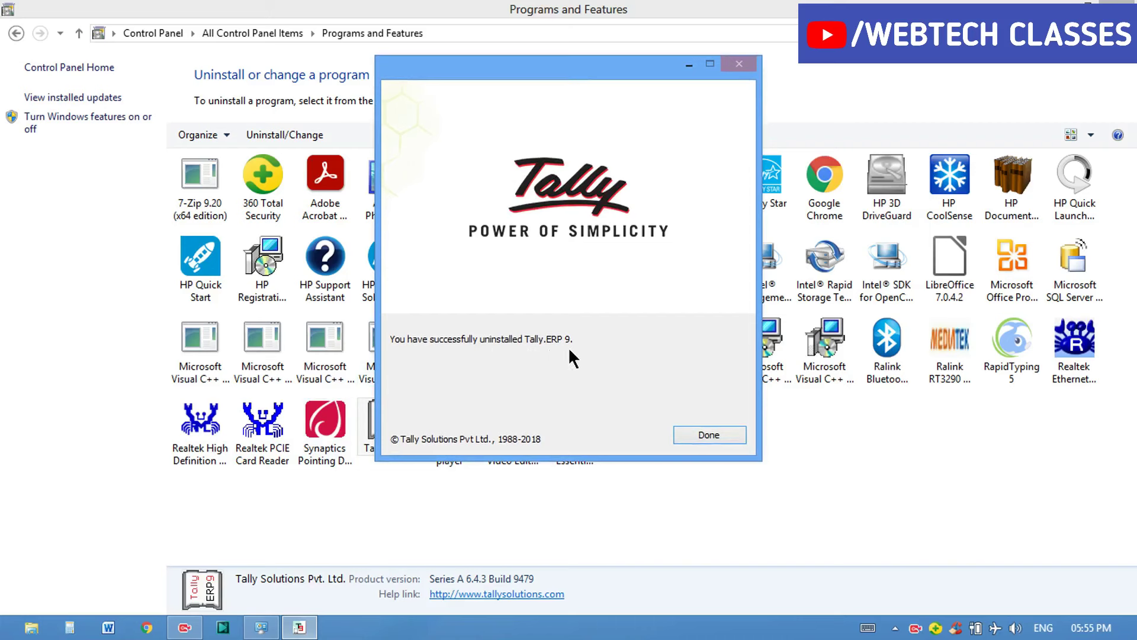
click(710, 436)
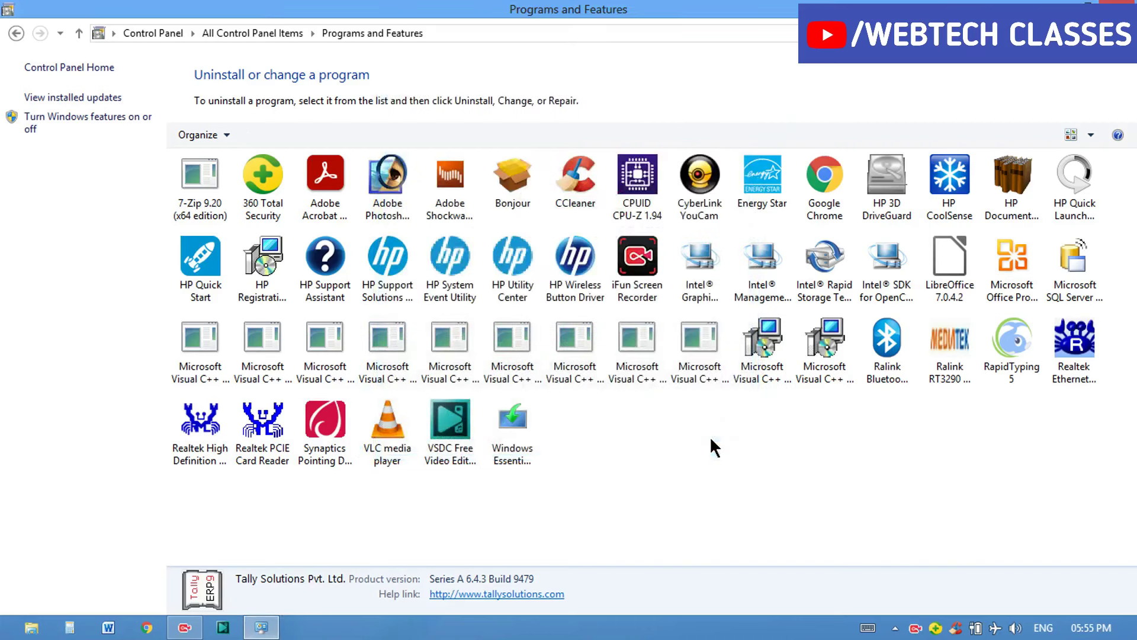
right_click(662, 423)
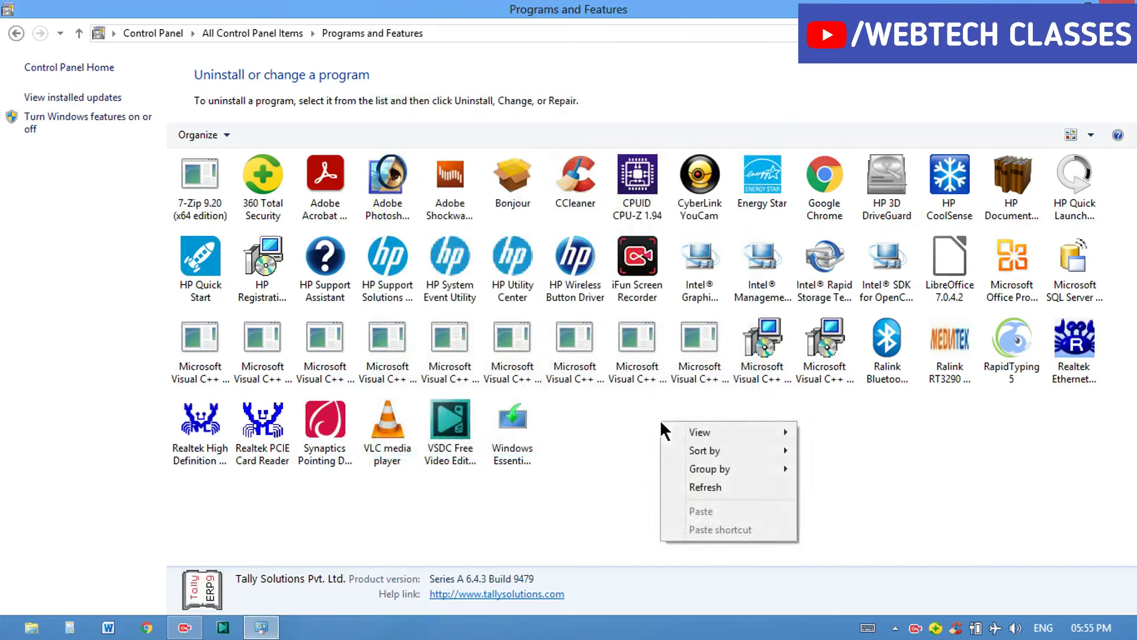
click(694, 498)
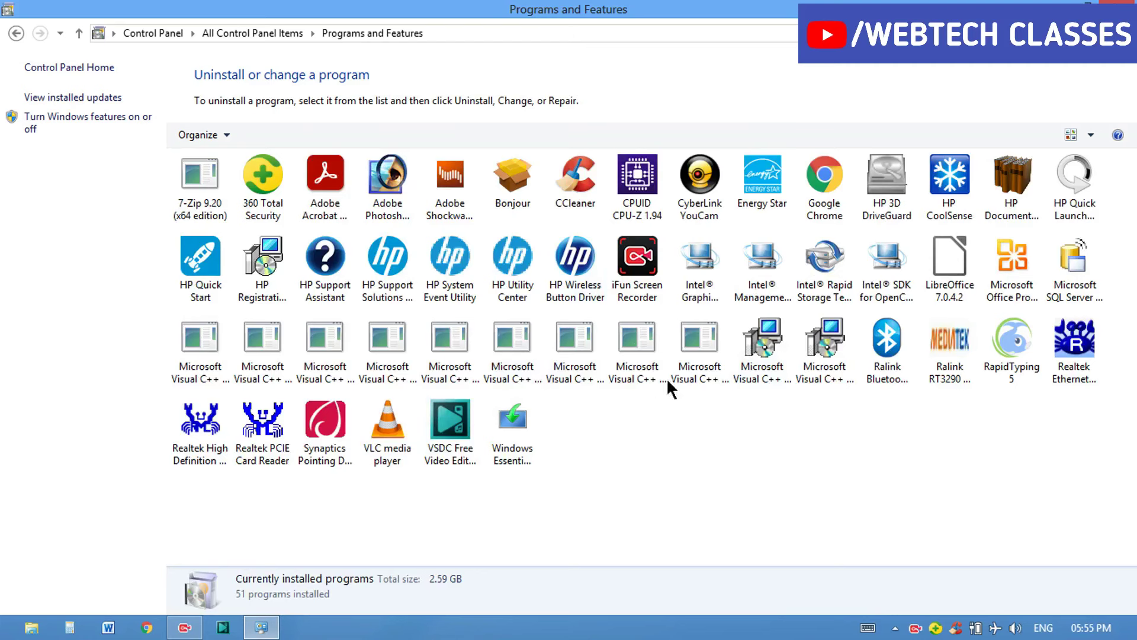
Uninstall VLC media player without deleting its preferences and cache, and close the uninstall wizard.
click(381, 425)
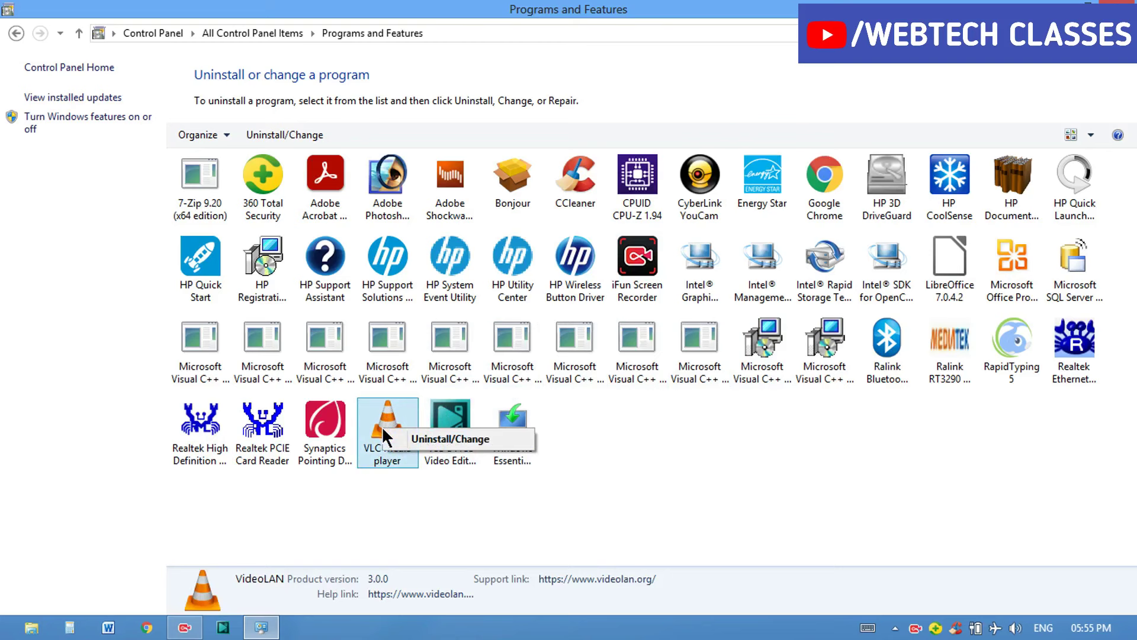
click(416, 443)
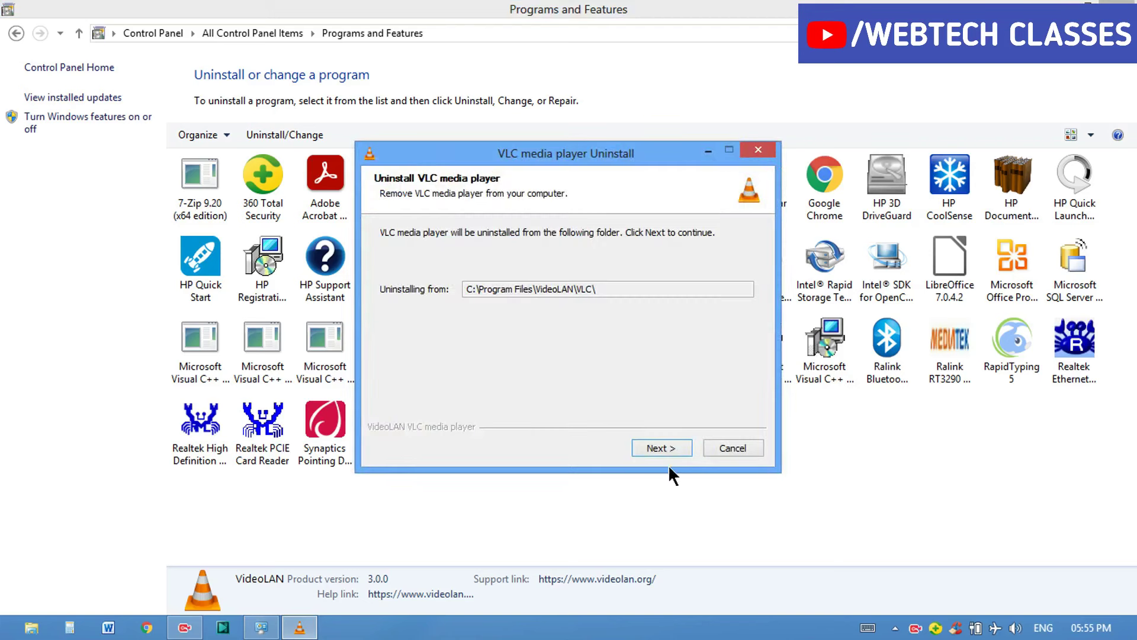
drag(625, 159, 617, 169)
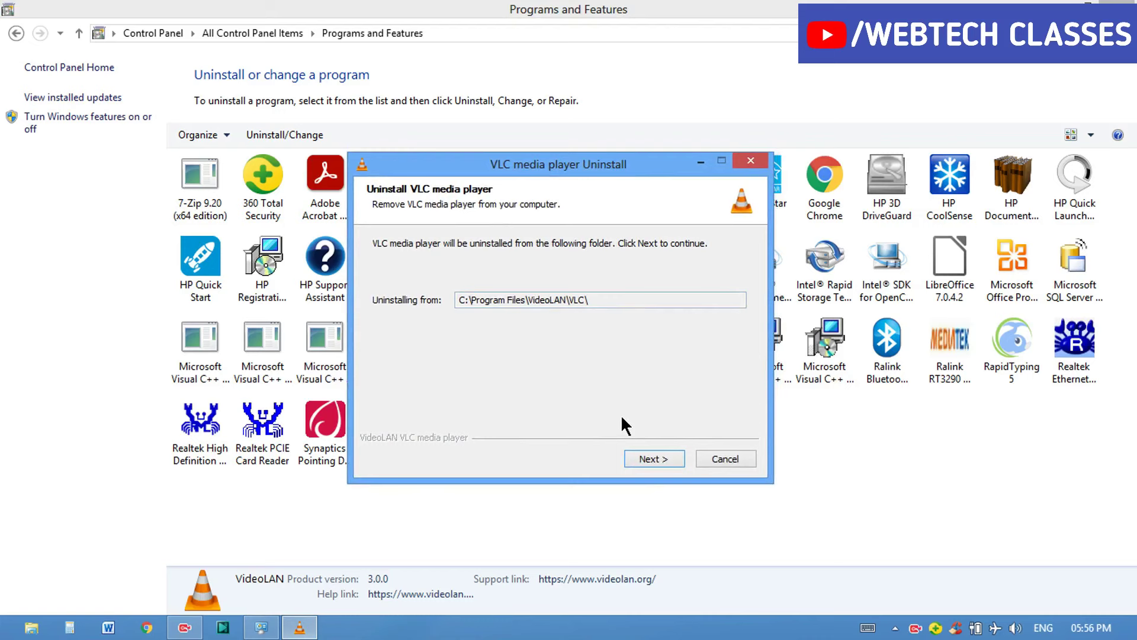
click(650, 467)
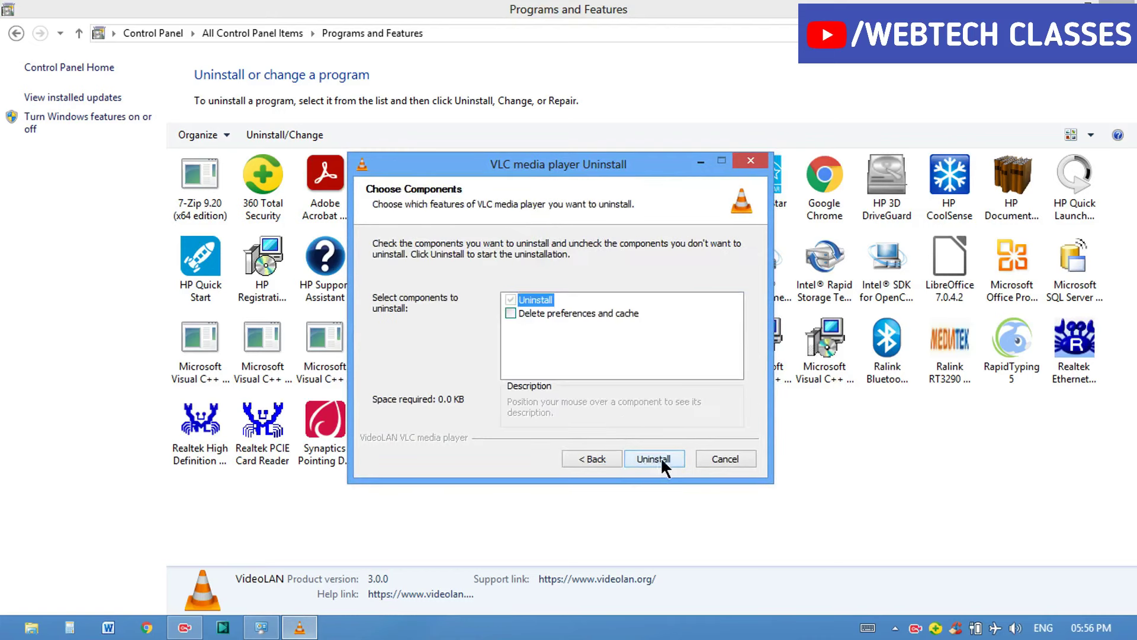
click(663, 459)
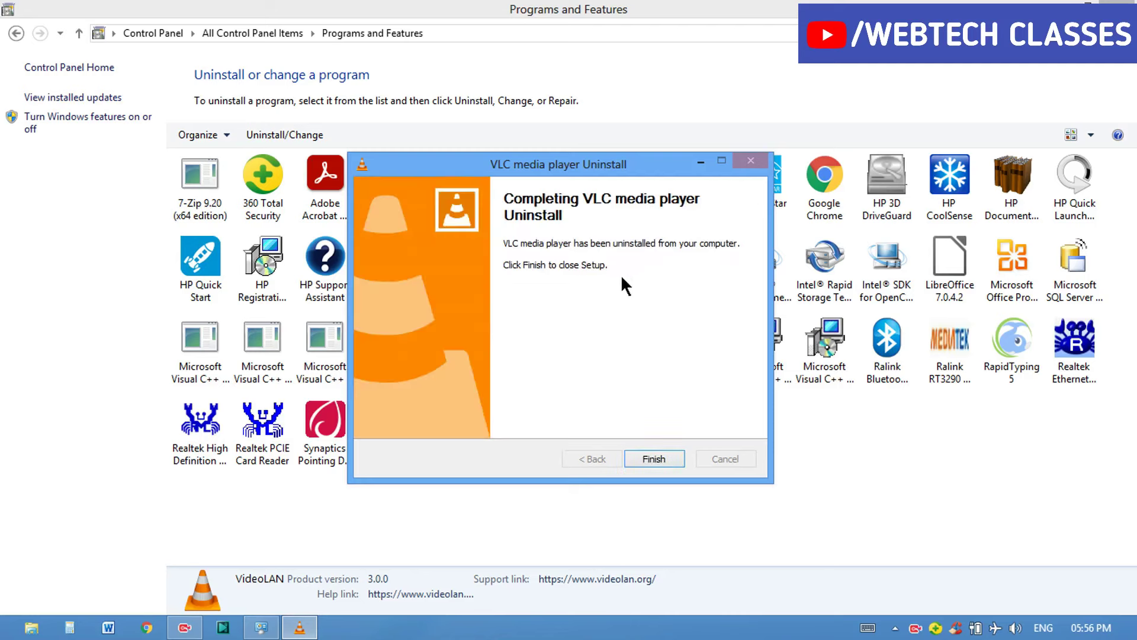
click(653, 459)
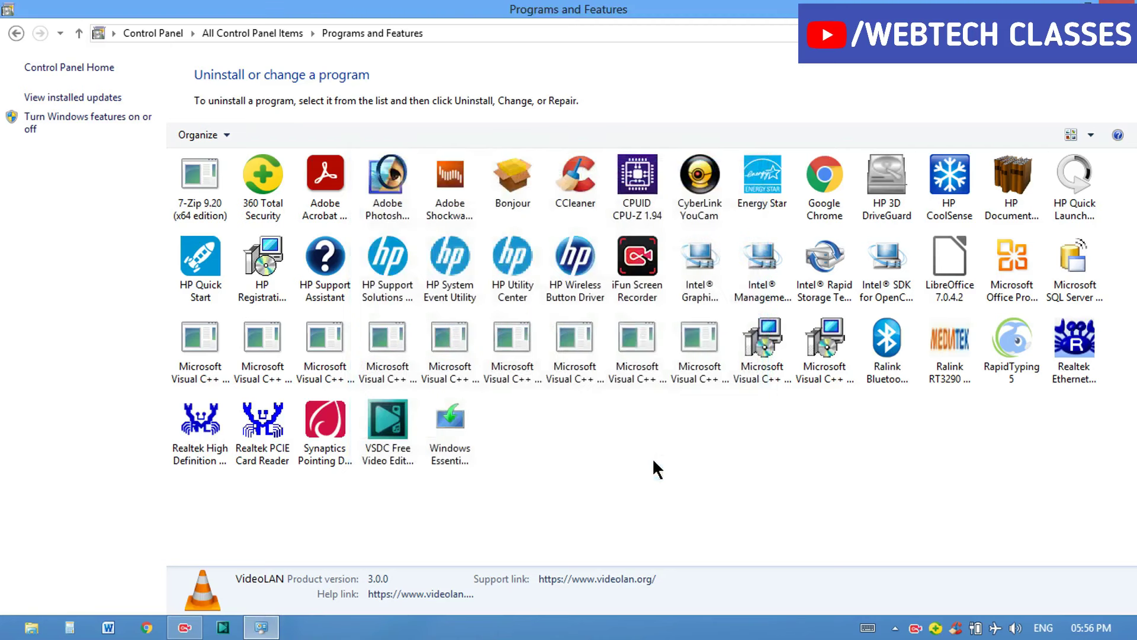